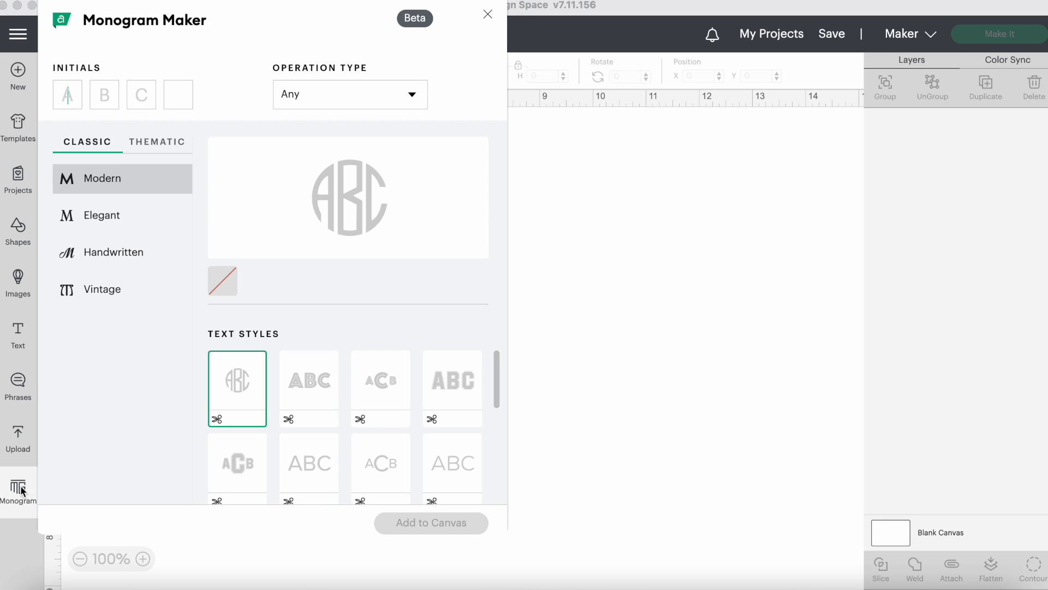
click(16, 499)
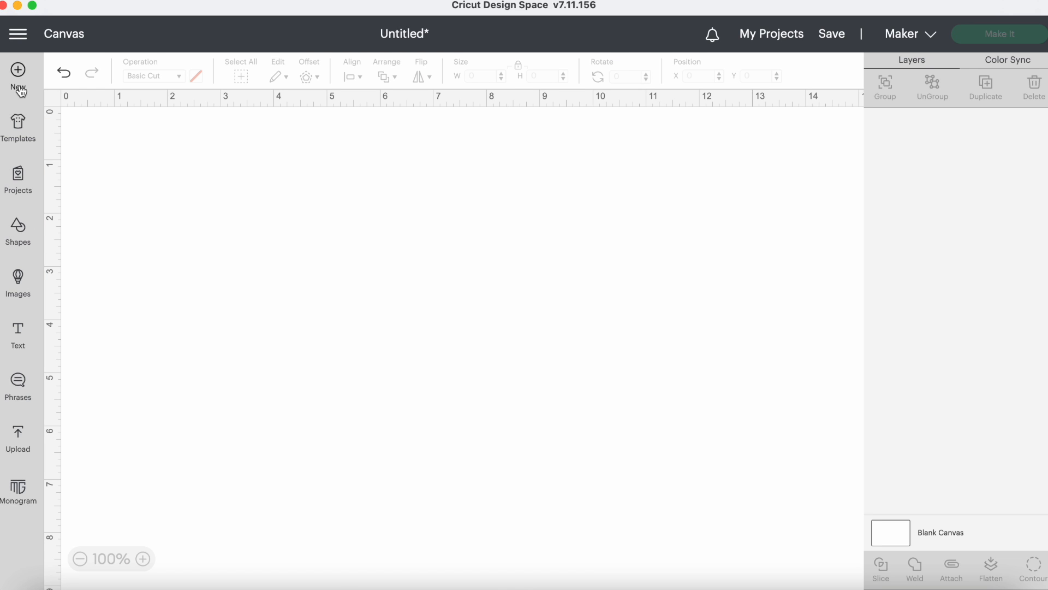
click(18, 121)
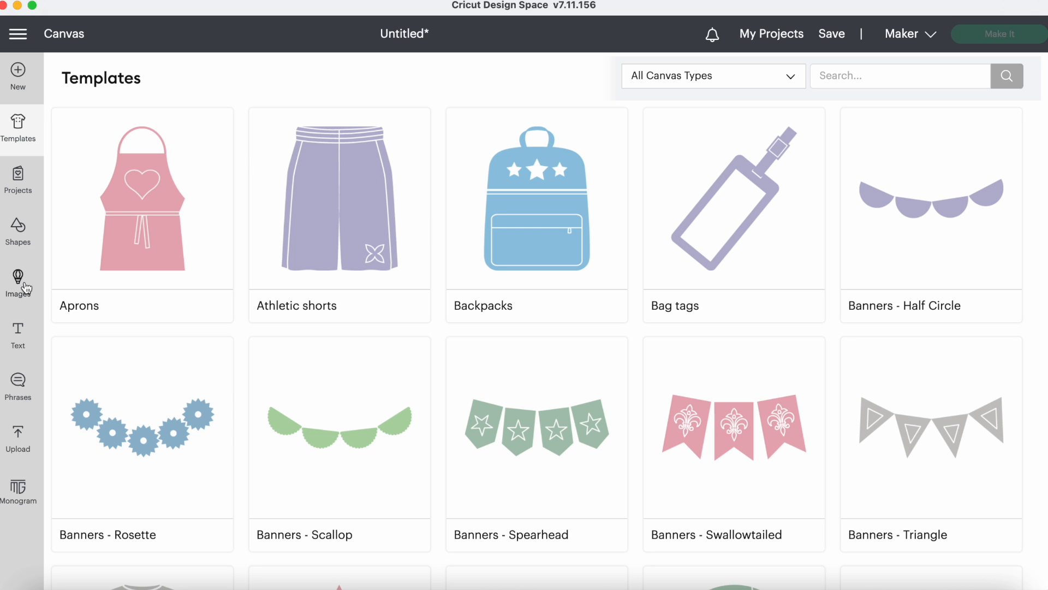
click(18, 287)
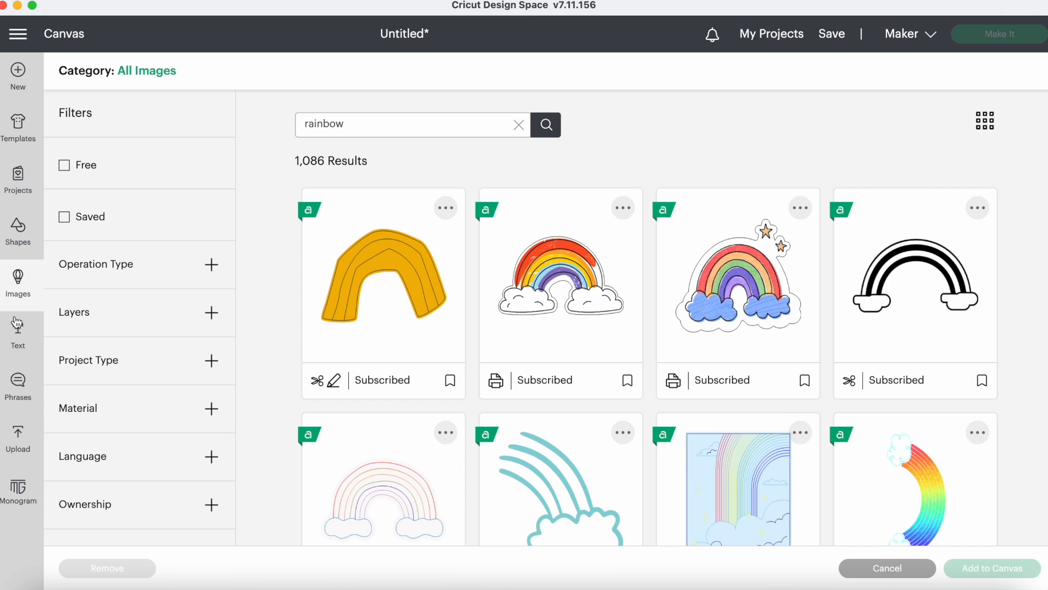
Open the Monogram Maker and enter the initials DQ
click(20, 494)
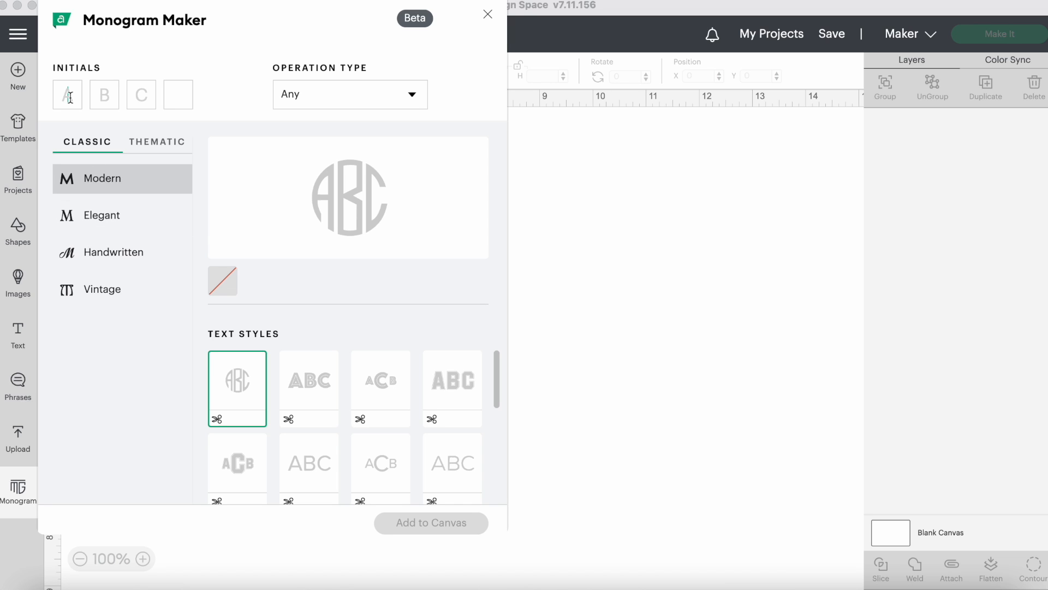
text(DQ)
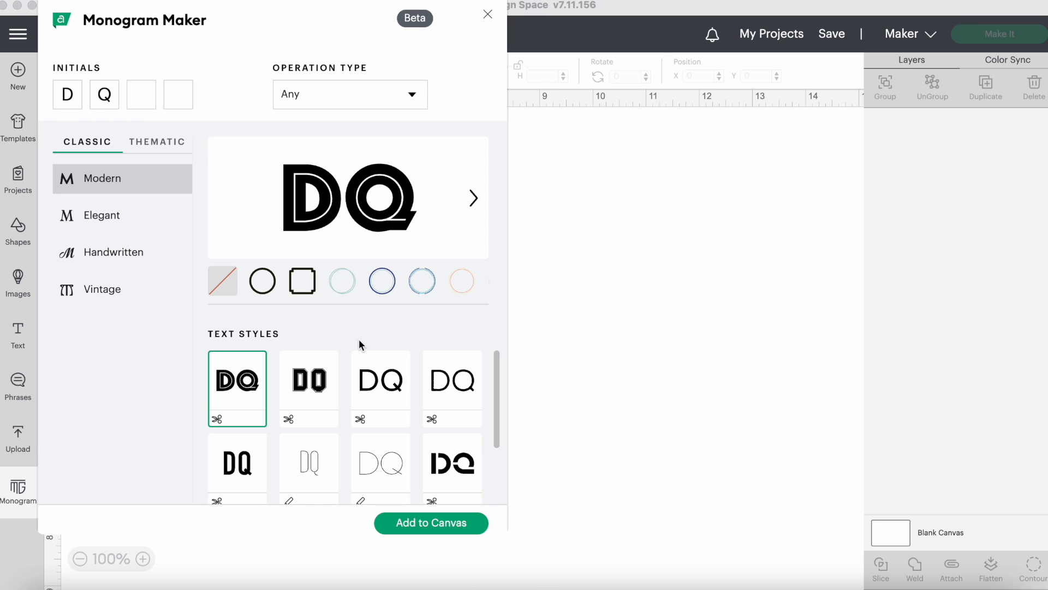
scroll(339, 396, down, 2)
scroll(339, 397, up, 2)
Preview the classic frames around the Modern DQ monogram, from the plain black circle through the diamonds to the green ornate badge
click(262, 283)
click(316, 282)
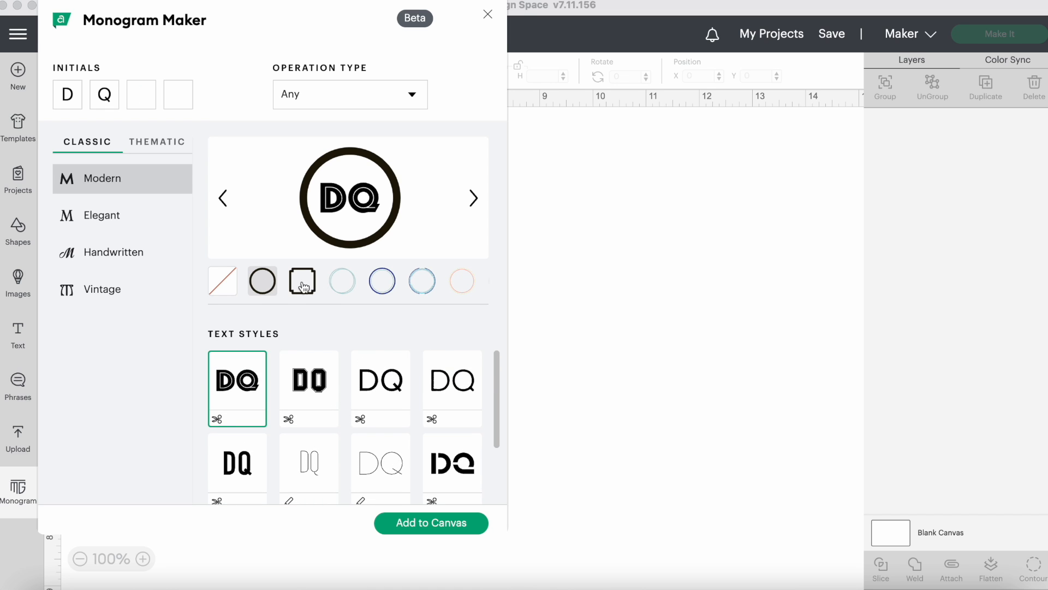
click(431, 289)
click(440, 288)
click(449, 287)
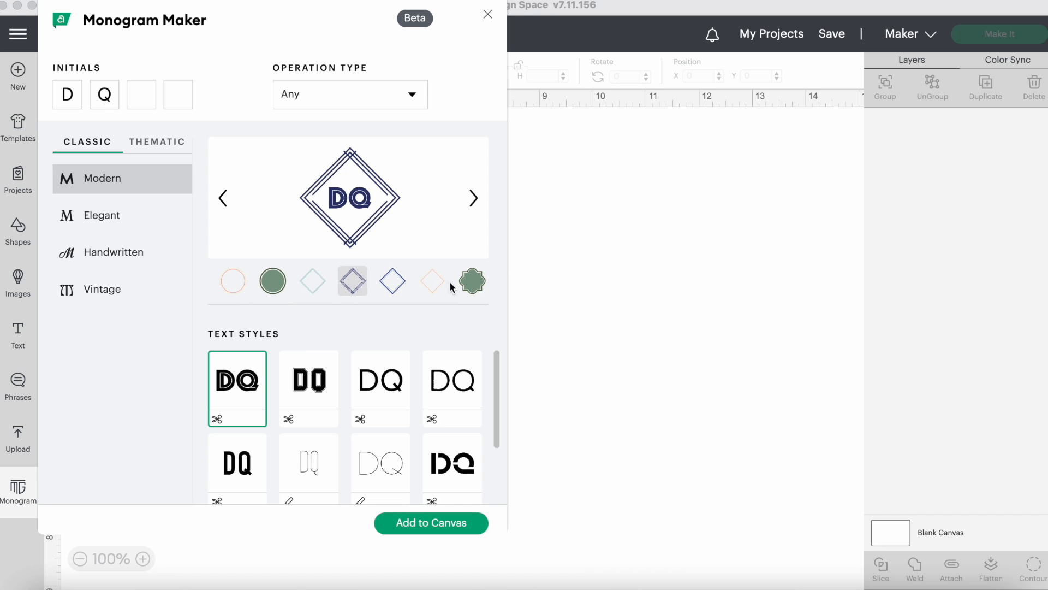
click(434, 287)
click(461, 284)
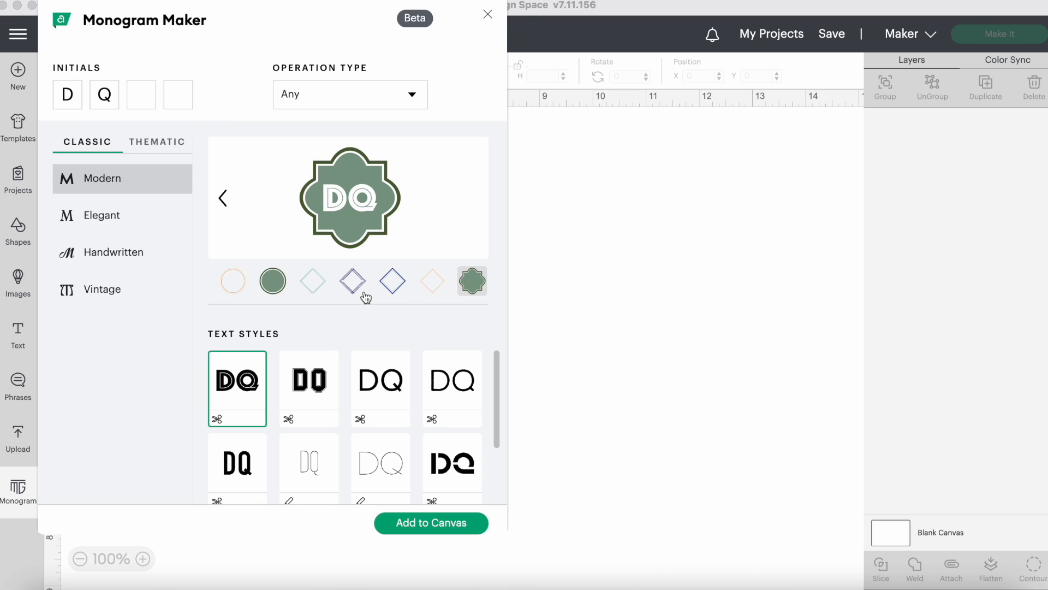
Compare the round frames on the DQ monogram, choose the plain black circle, and look through the Modern text styles
click(234, 281)
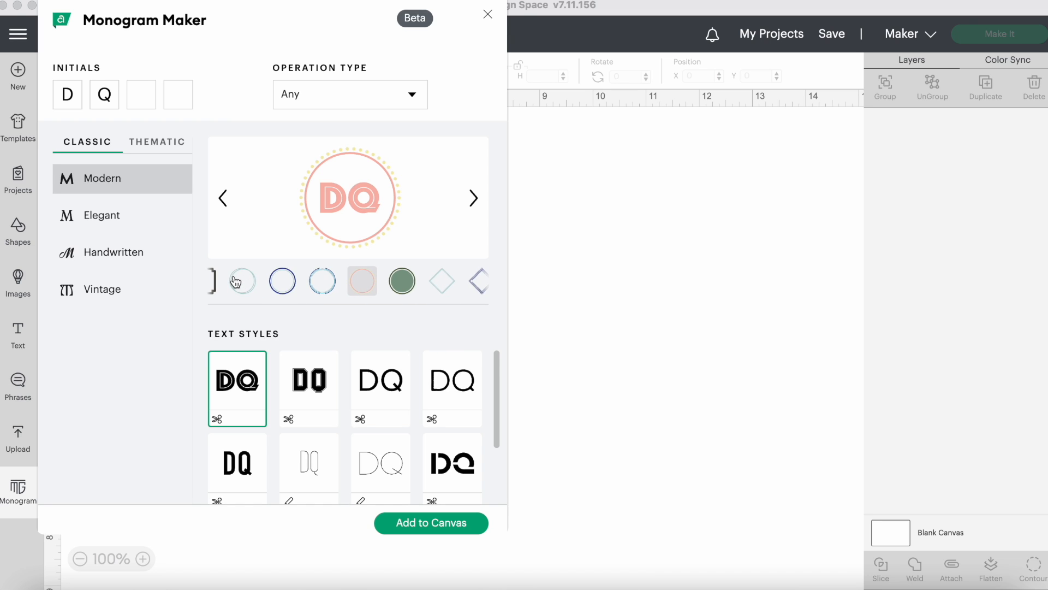
click(283, 283)
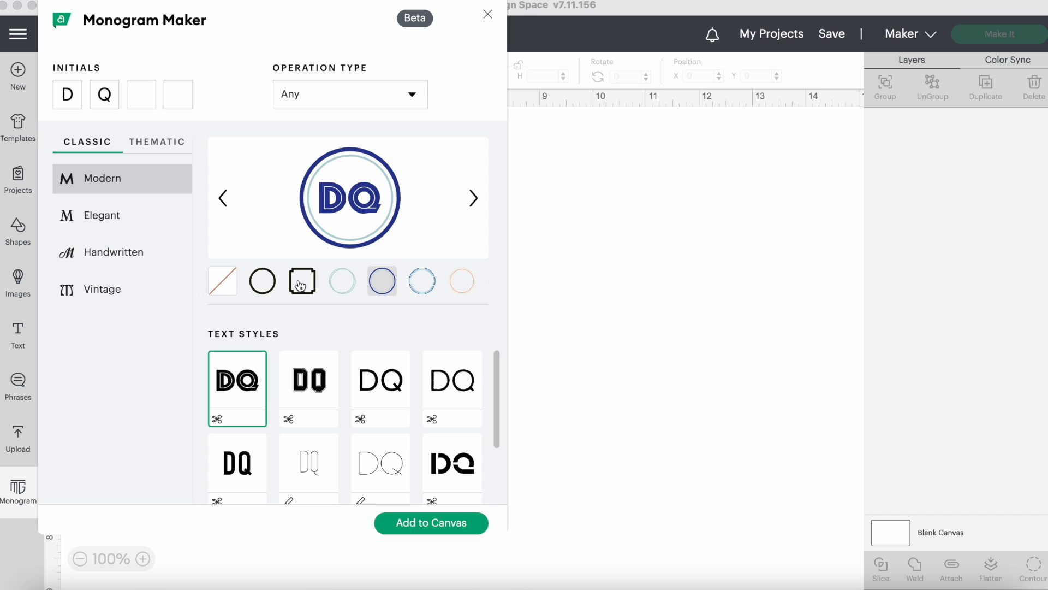
click(297, 285)
click(270, 284)
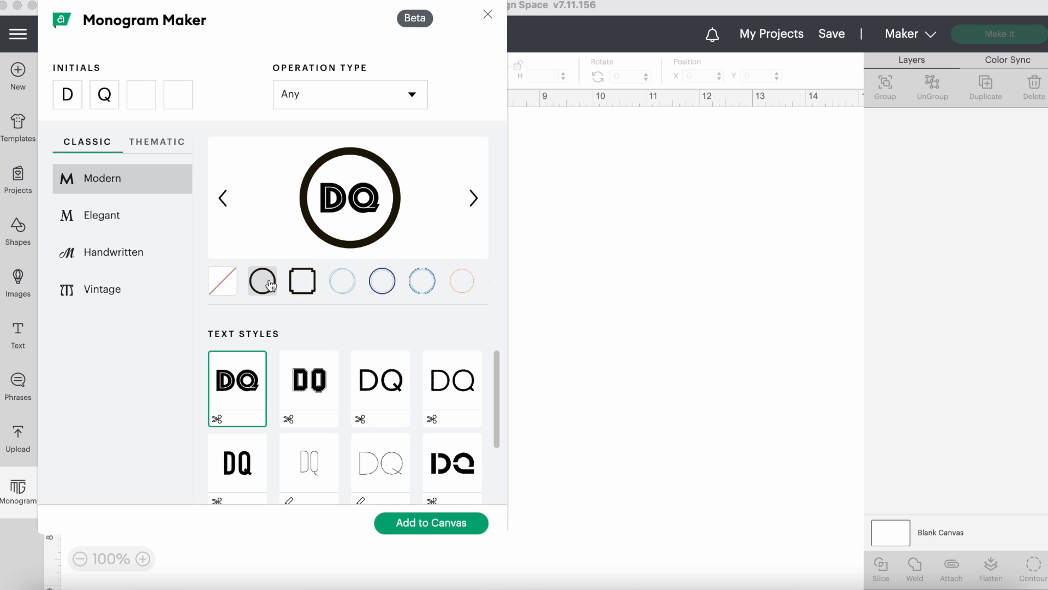
scroll(345, 389, down, 3)
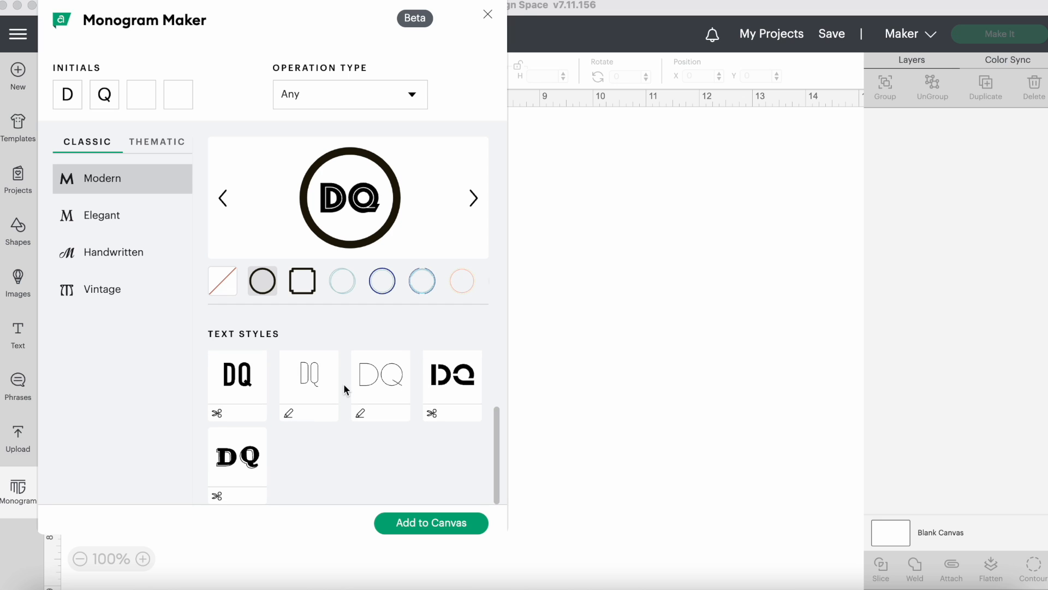
scroll(345, 389, down, 1)
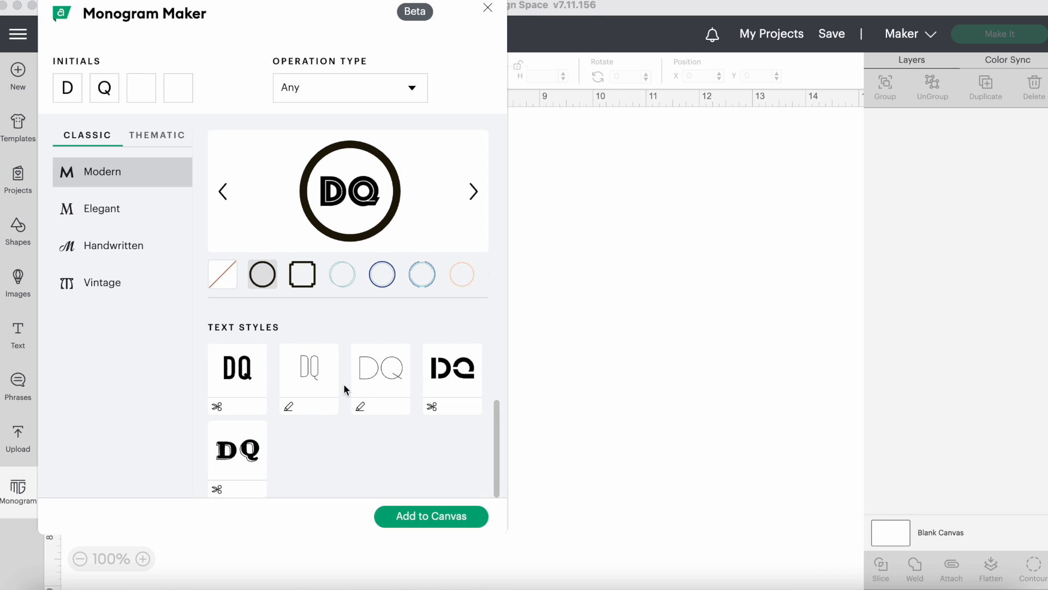
scroll(275, 400, up, 4)
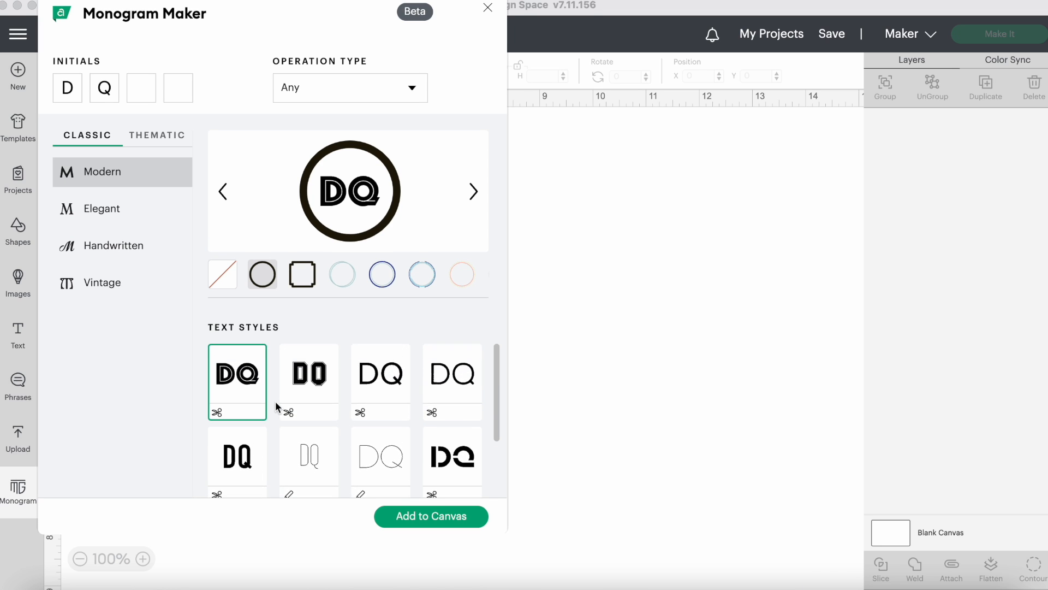
scroll(275, 401, down, 4)
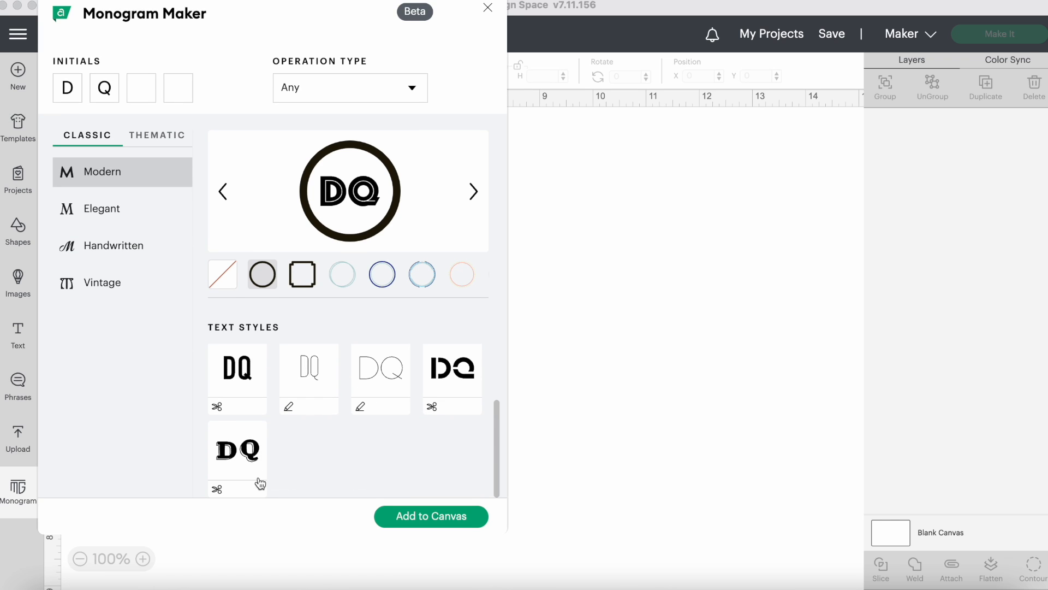
Look through the Handwritten, Elegant and Vintage text styles, previewing the ornate Handwritten lettering with hearts and swirls
click(119, 252)
scroll(328, 366, down, 2)
click(307, 406)
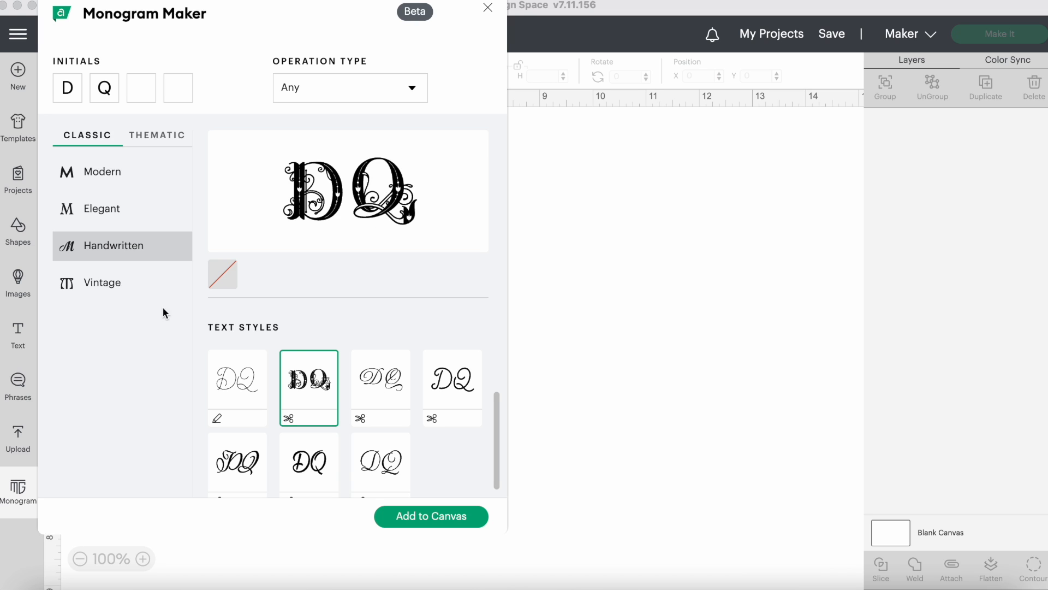
click(126, 221)
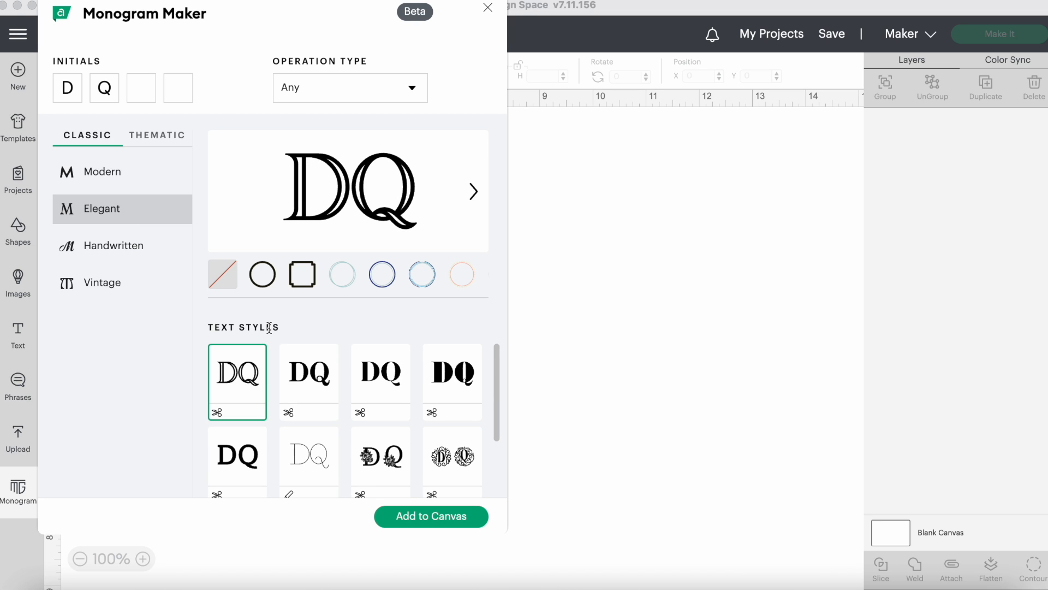
scroll(322, 463, down, 3)
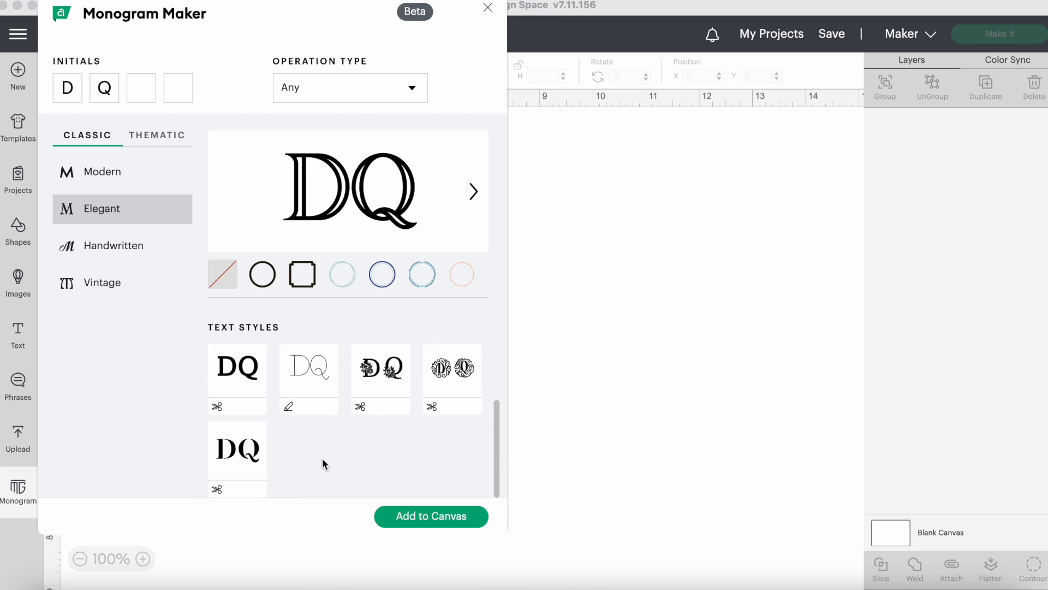
click(114, 287)
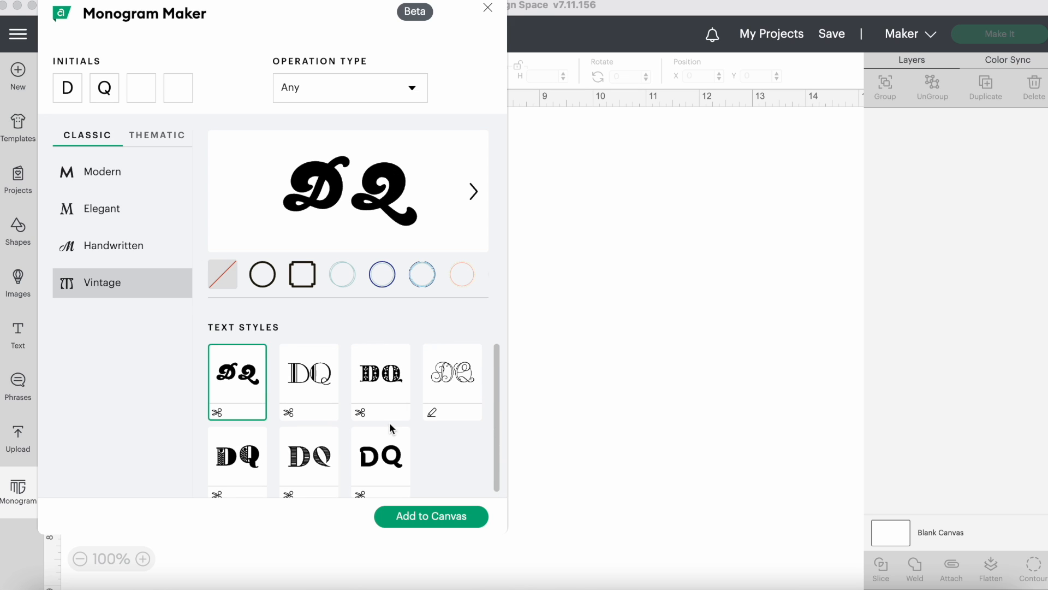
Preview thematic Botanical frames on the monogram, including the pink floral circle, the beige flower wreath and the dark green leaf wreath
click(161, 139)
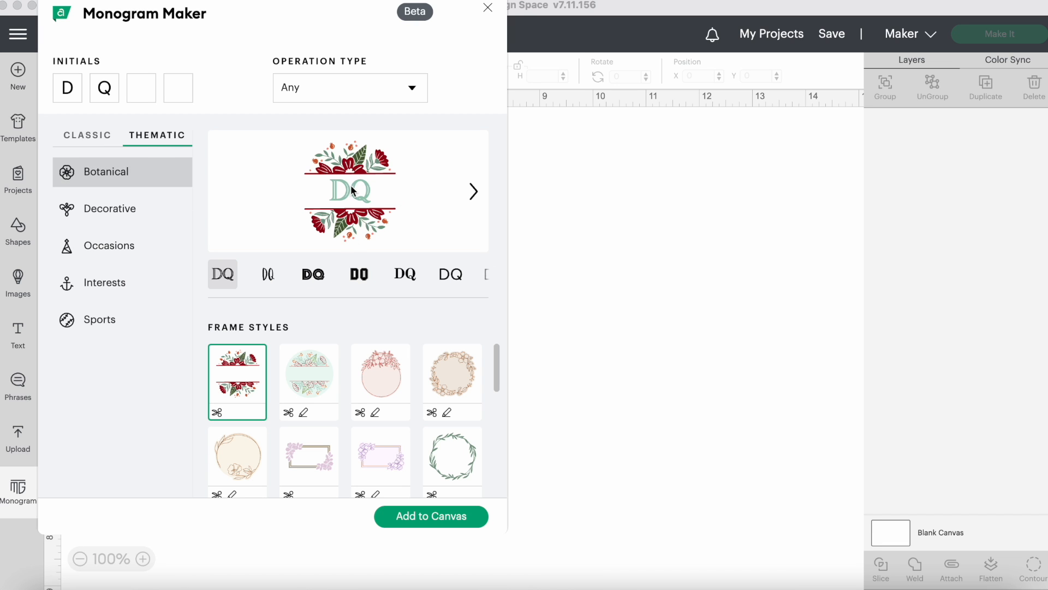
click(317, 382)
click(369, 385)
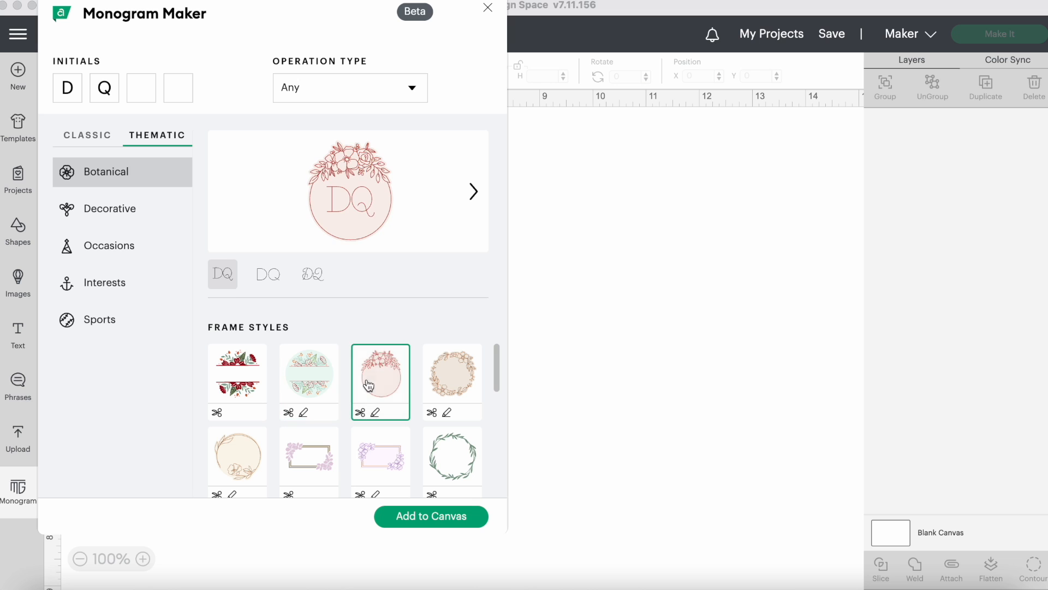
click(452, 382)
scroll(452, 386, down, 3)
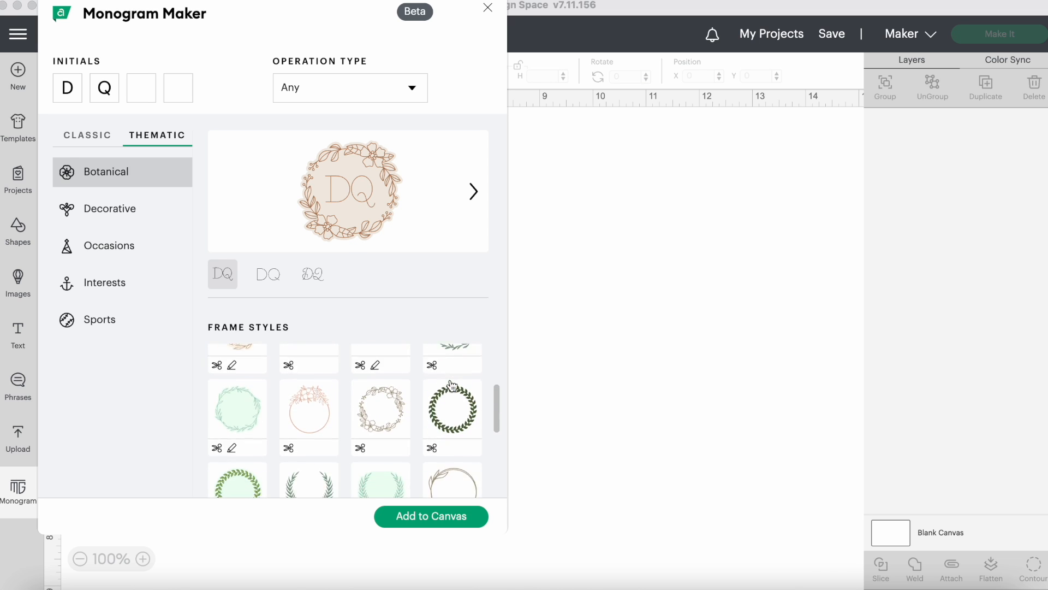
click(452, 386)
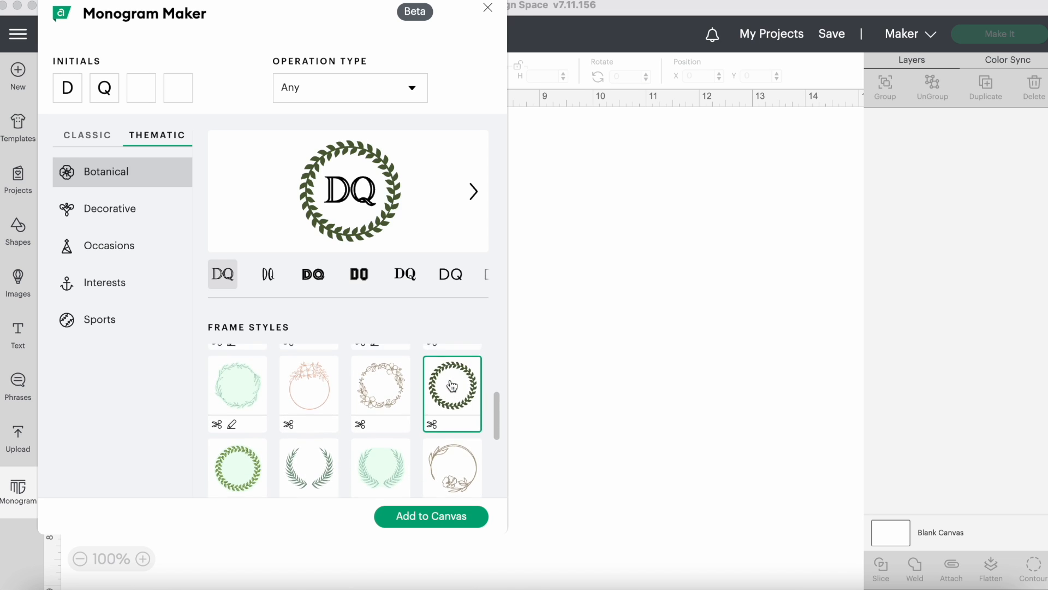
Preview more Botanical frames, including the open floral ring and green laurel branches, and select the wreath with red flowers and green leaves
scroll(452, 386, down, 1)
click(452, 432)
scroll(452, 431, down, 2)
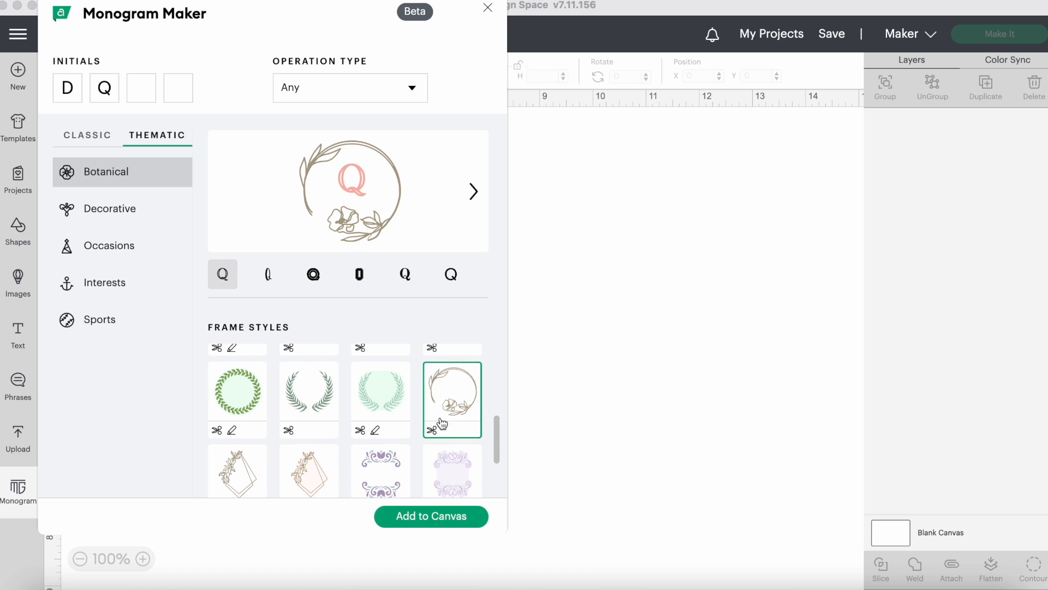
click(298, 402)
scroll(299, 415, down, 3)
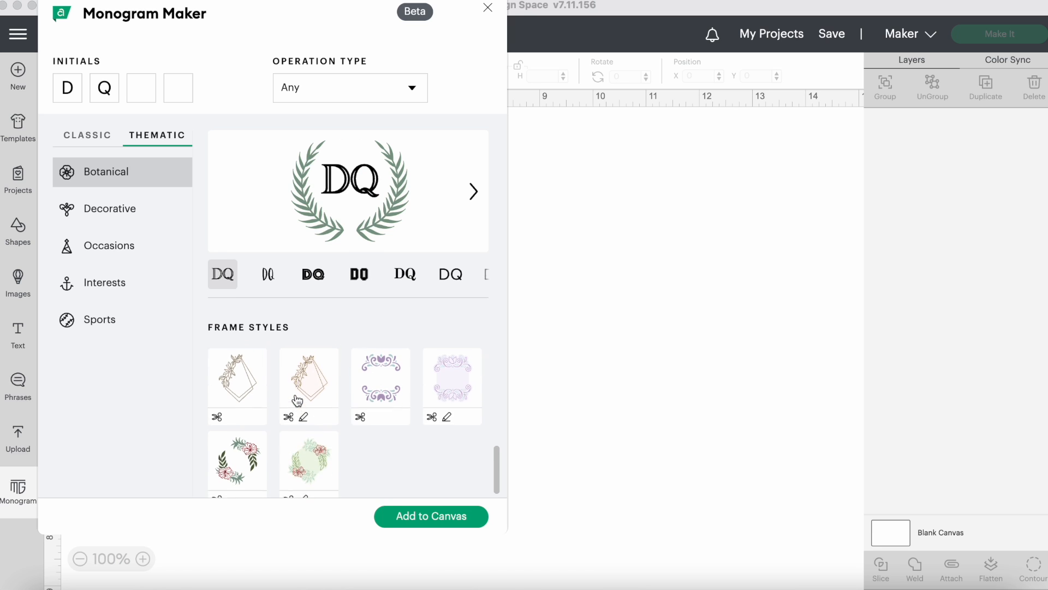
click(303, 437)
click(232, 457)
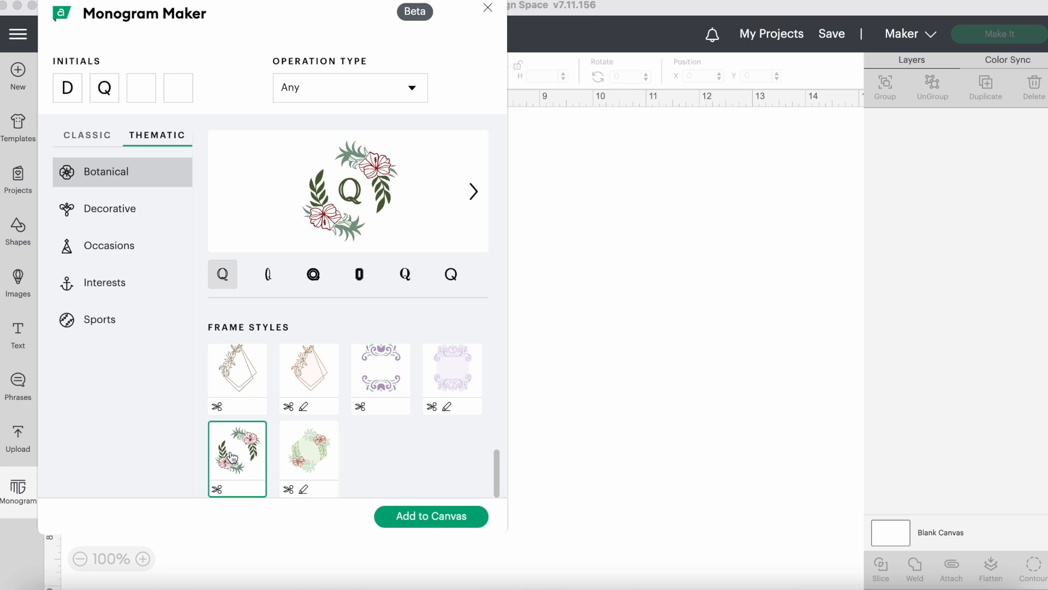
Try different lettering styles in the red-flower wreath and choose the plain medium-weight sans-serif
click(311, 277)
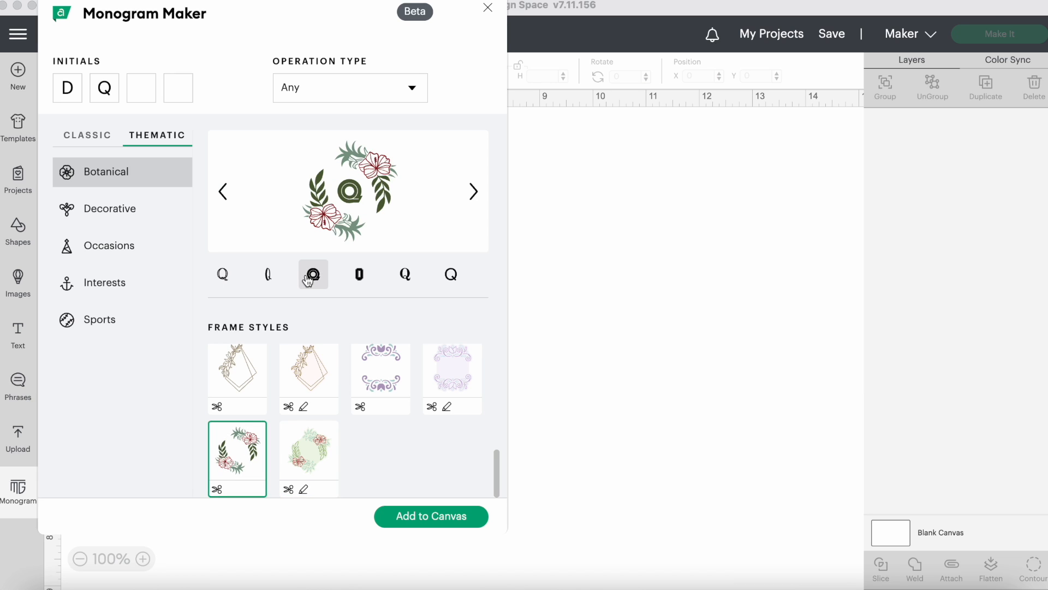
click(359, 276)
click(405, 276)
click(451, 276)
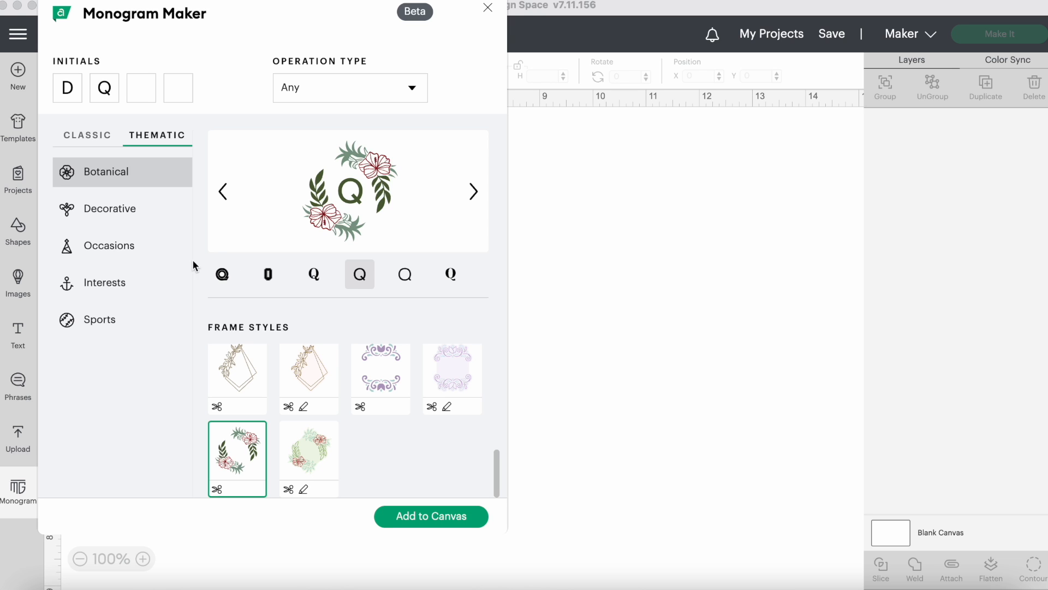
Look through the Decorative and Occasions frame styles for the DQ monogram
click(89, 209)
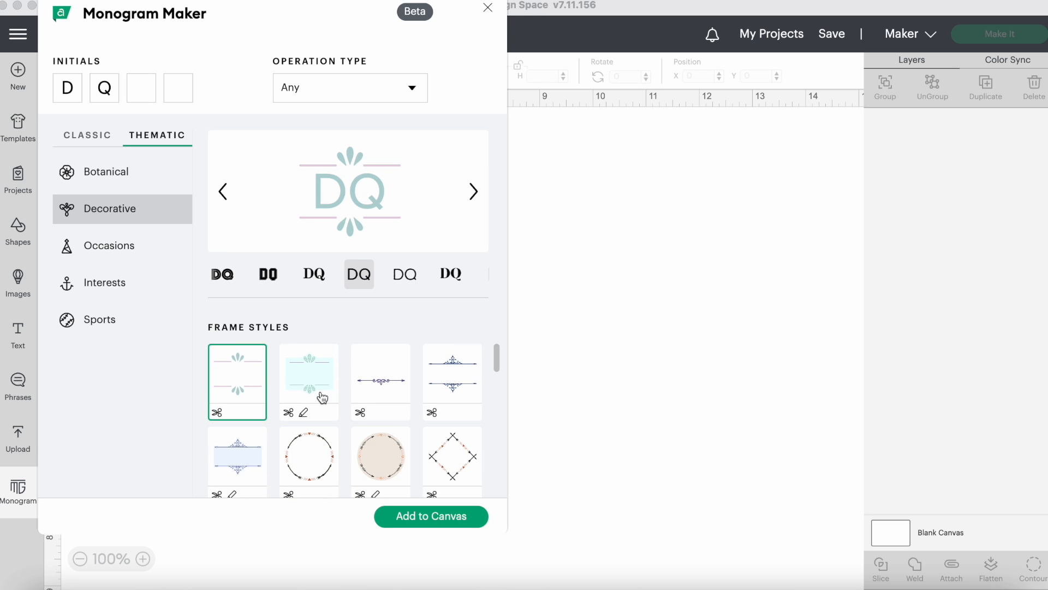
scroll(321, 397, down, 5)
scroll(322, 397, down, 5)
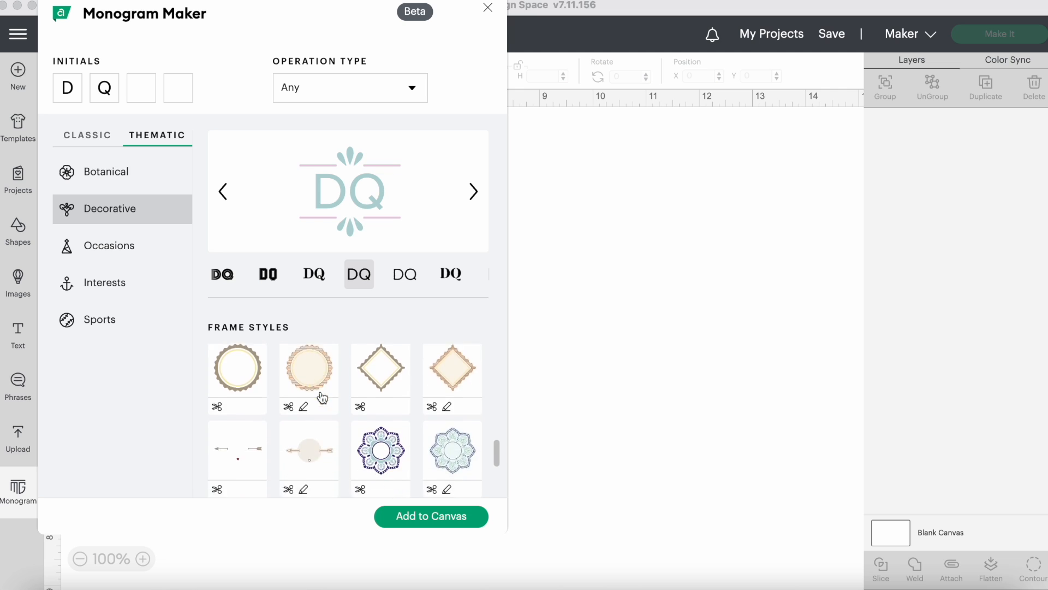
click(122, 246)
scroll(314, 350, down, 3)
scroll(317, 352, down, 3)
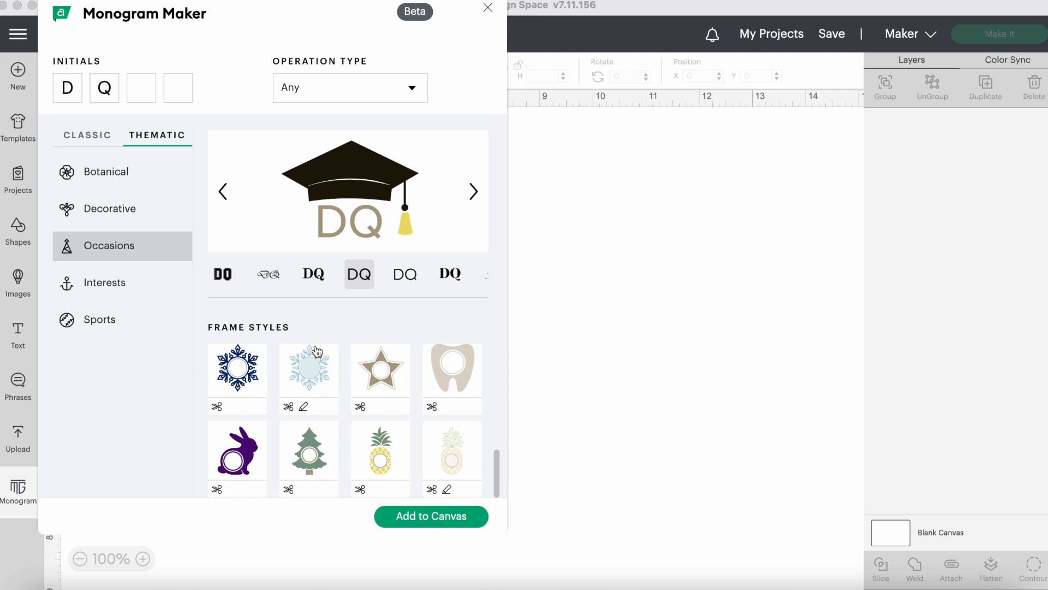
Look through the Interests frame styles, previewing the red heartbeat frame and the beige antler frame with a filled background
click(119, 282)
scroll(334, 380, up, 5)
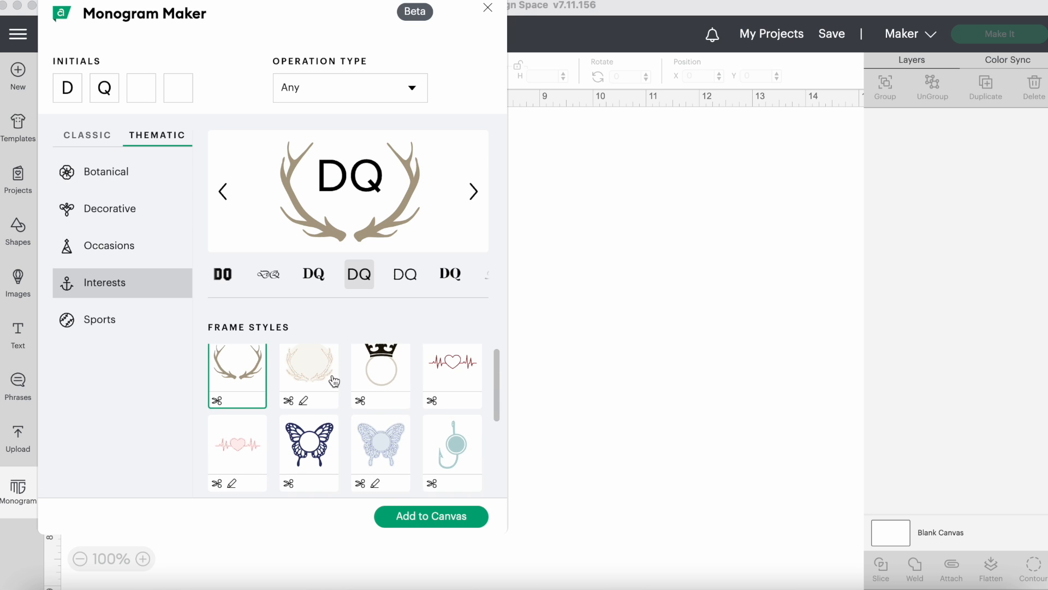
click(439, 372)
scroll(440, 373, down, 1)
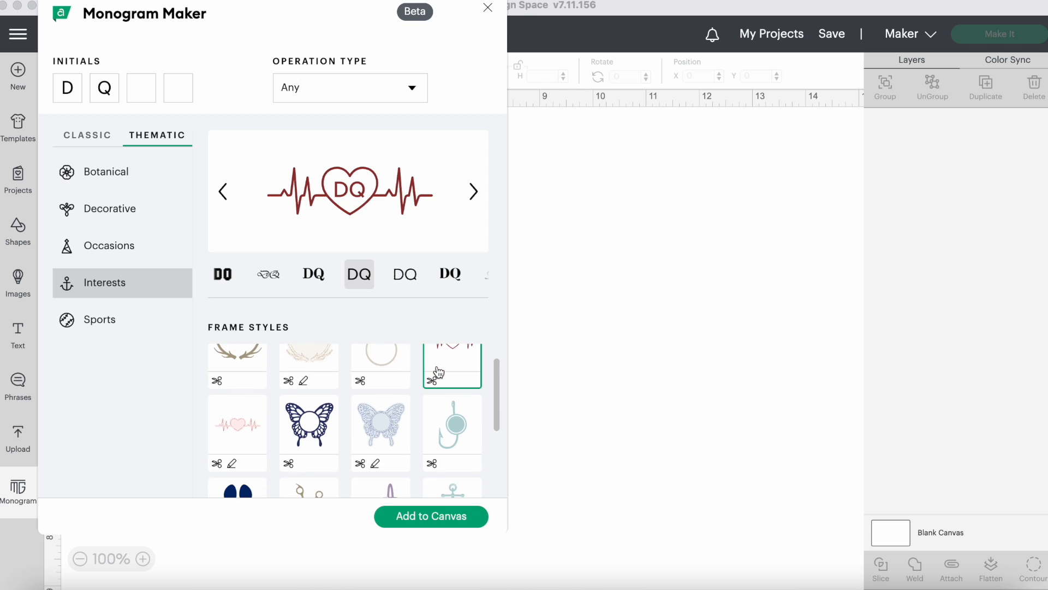
click(294, 356)
scroll(378, 407, down, 5)
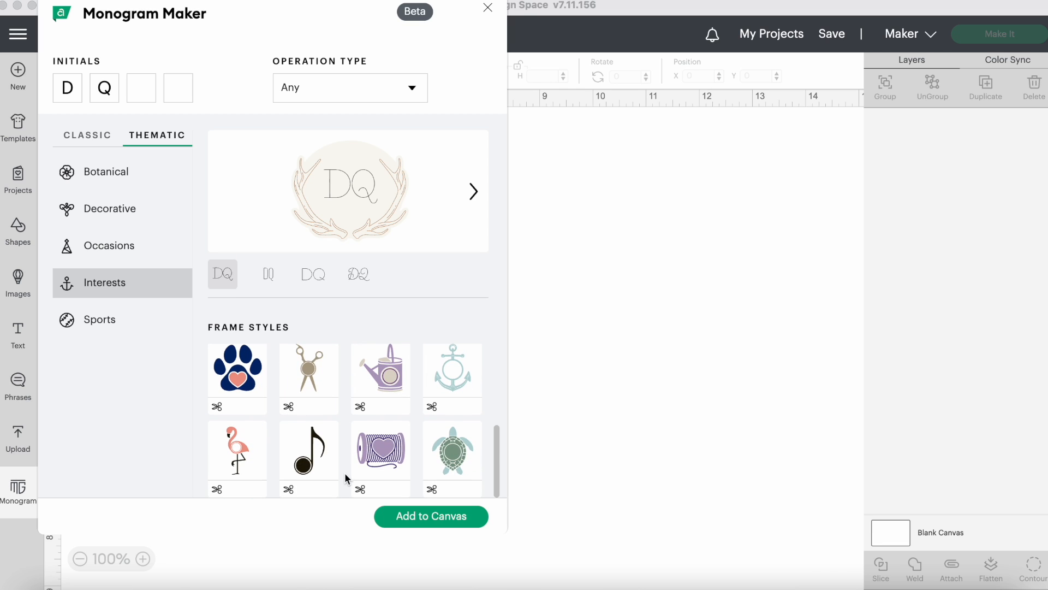
Look through the Sports frame styles for the DQ monogram
click(101, 318)
scroll(355, 426, up, 3)
scroll(355, 425, down, 5)
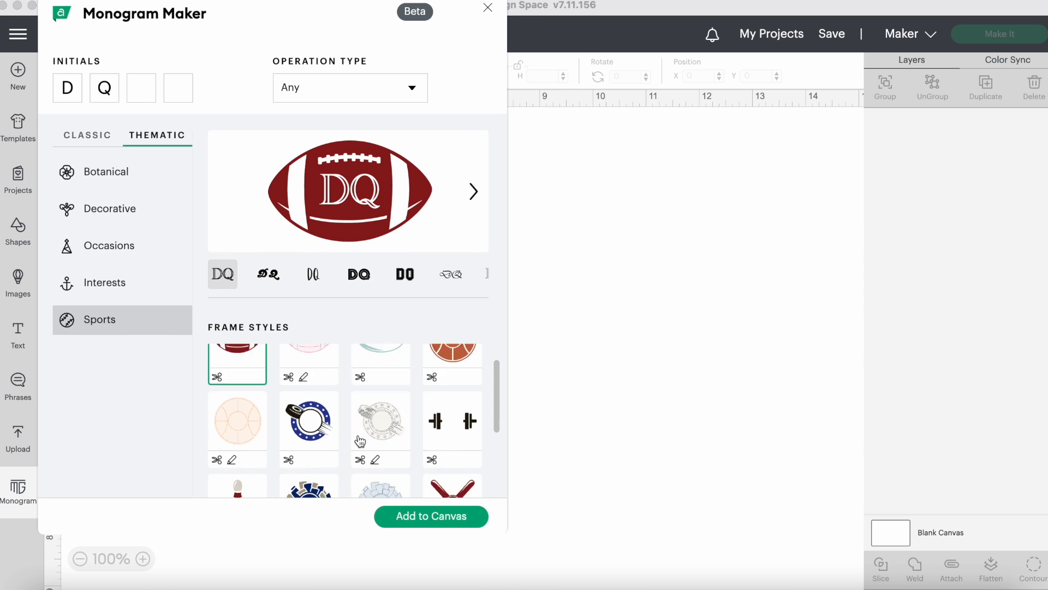
Look through the Botanical and Decorative frame styles for the DQ monogram
scroll(361, 441, up, 5)
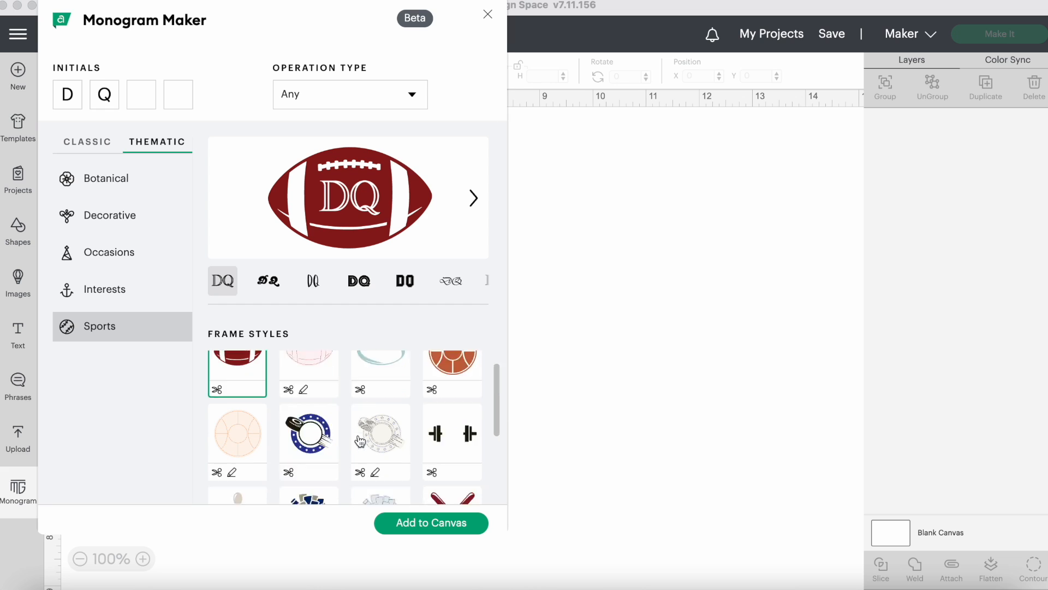
click(122, 177)
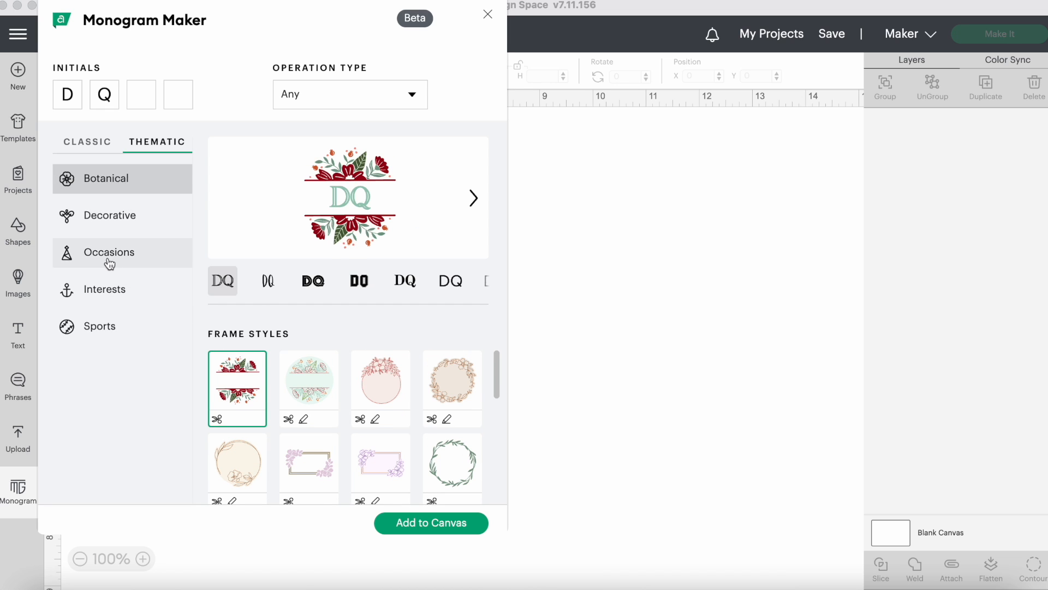
click(123, 215)
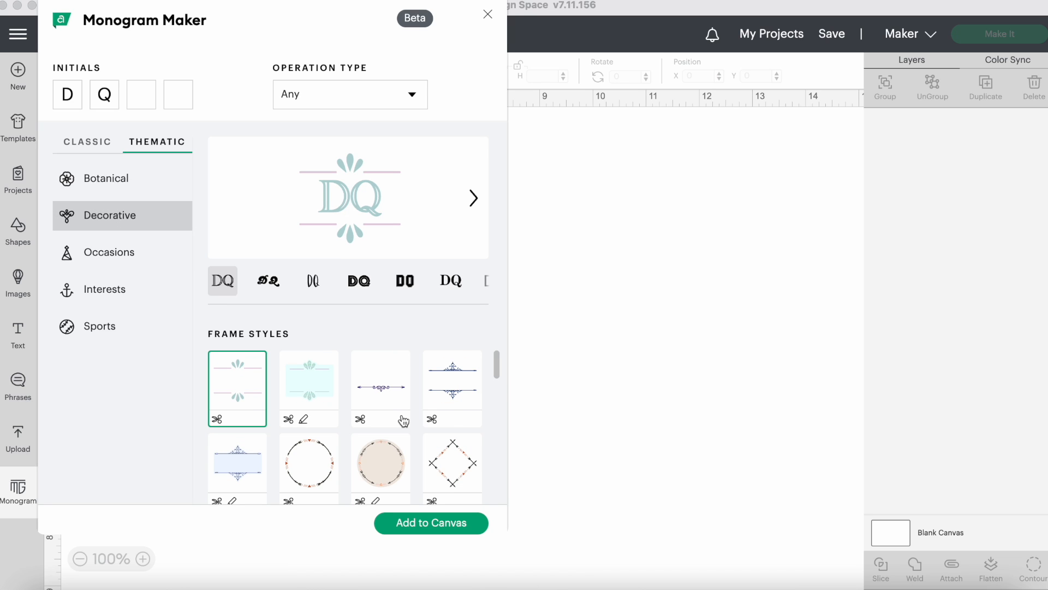
scroll(403, 420, down, 10)
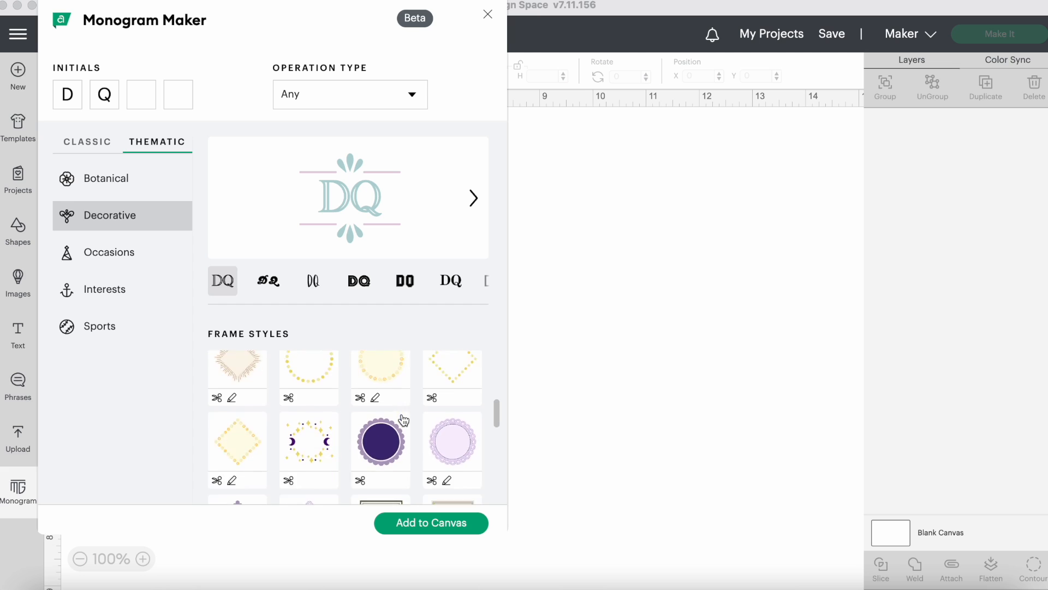
scroll(403, 421, down, 2)
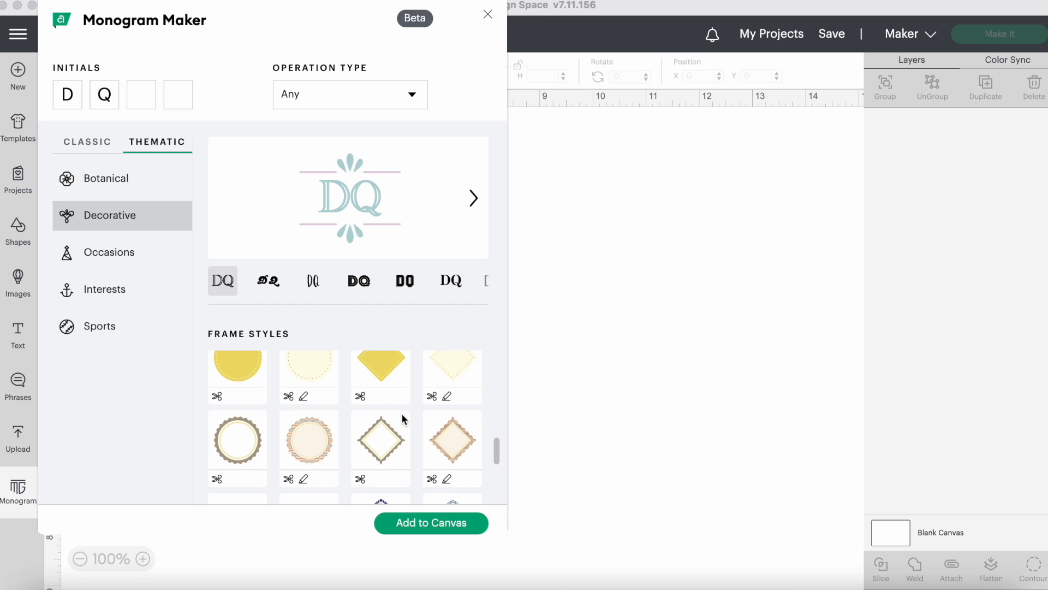
scroll(402, 419, down, 3)
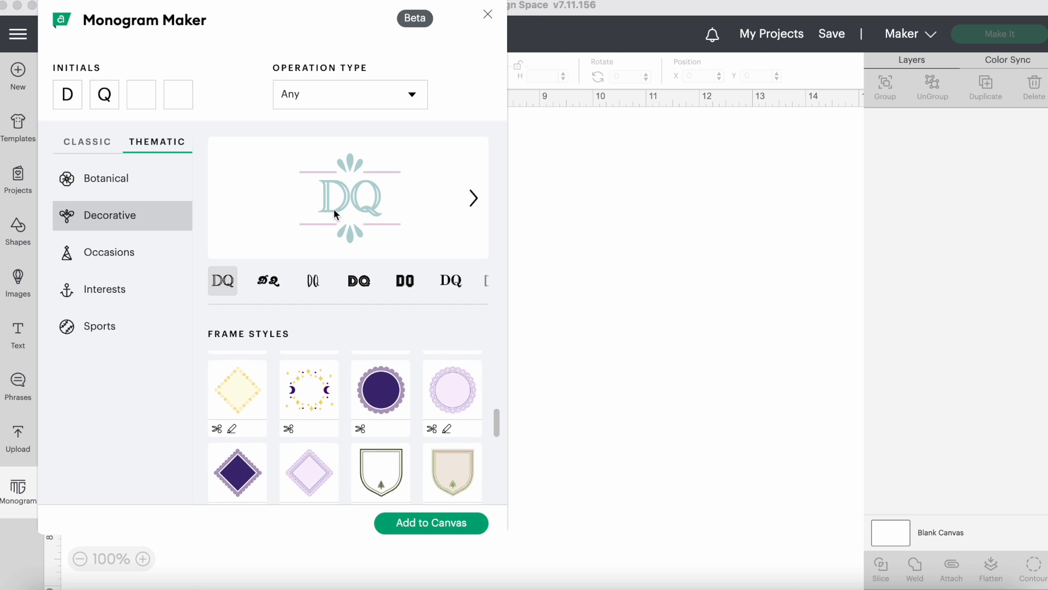
Browse the Botanical frame styles, previewing the geometric leaf-trimmed frame and returning to the red-flower frame
click(123, 189)
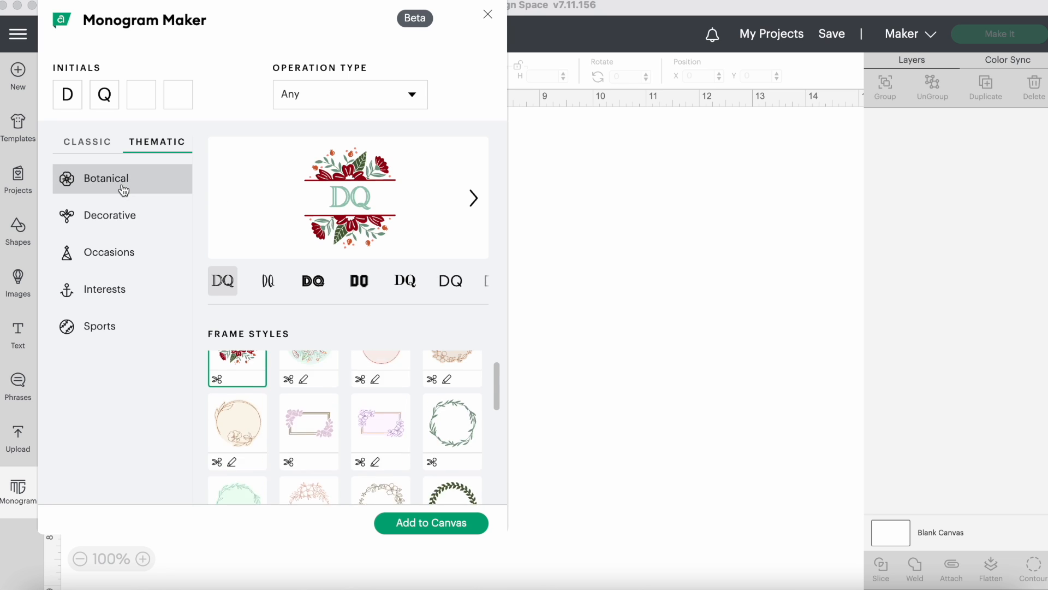
scroll(393, 356, down, 6)
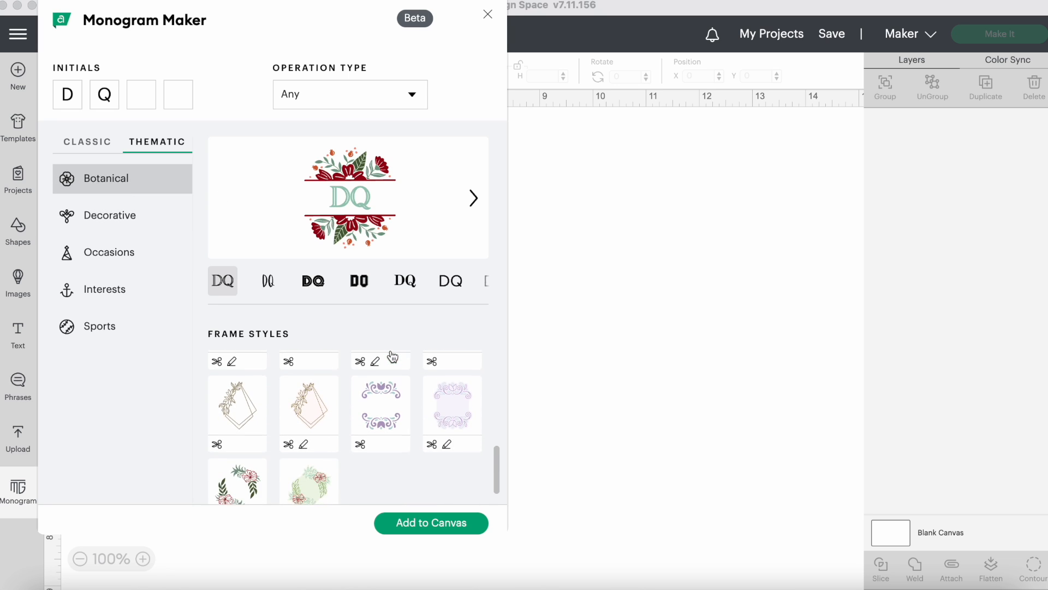
scroll(393, 356, down, 1)
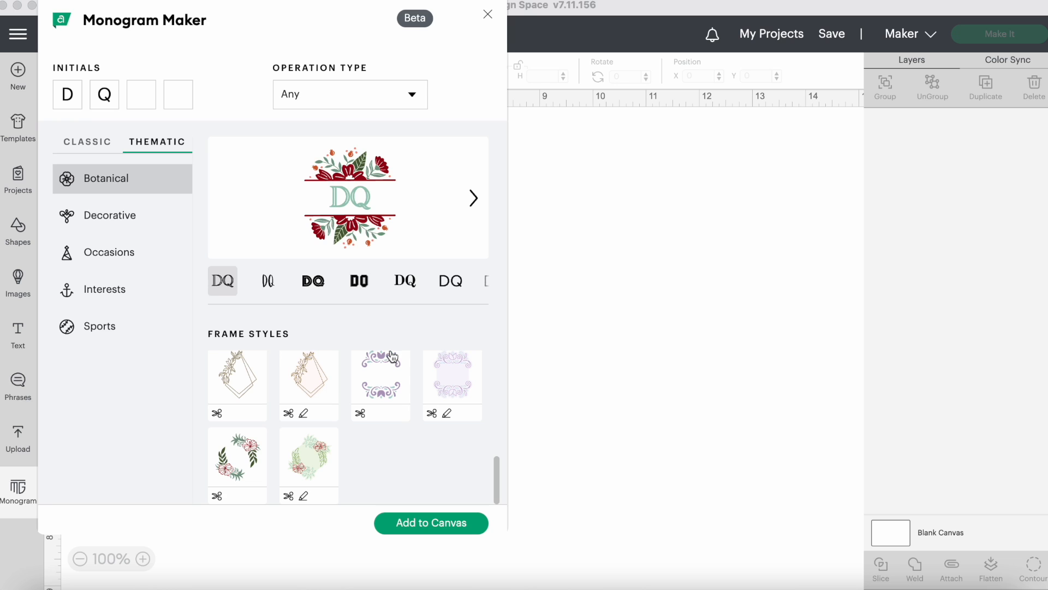
click(326, 388)
click(252, 403)
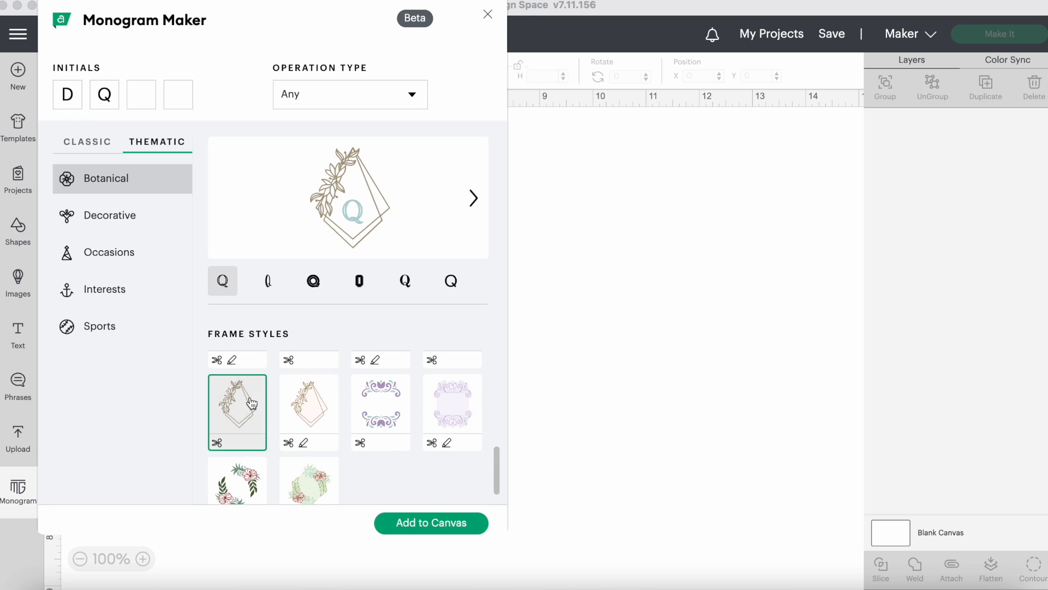
scroll(252, 403, up, 7)
click(246, 384)
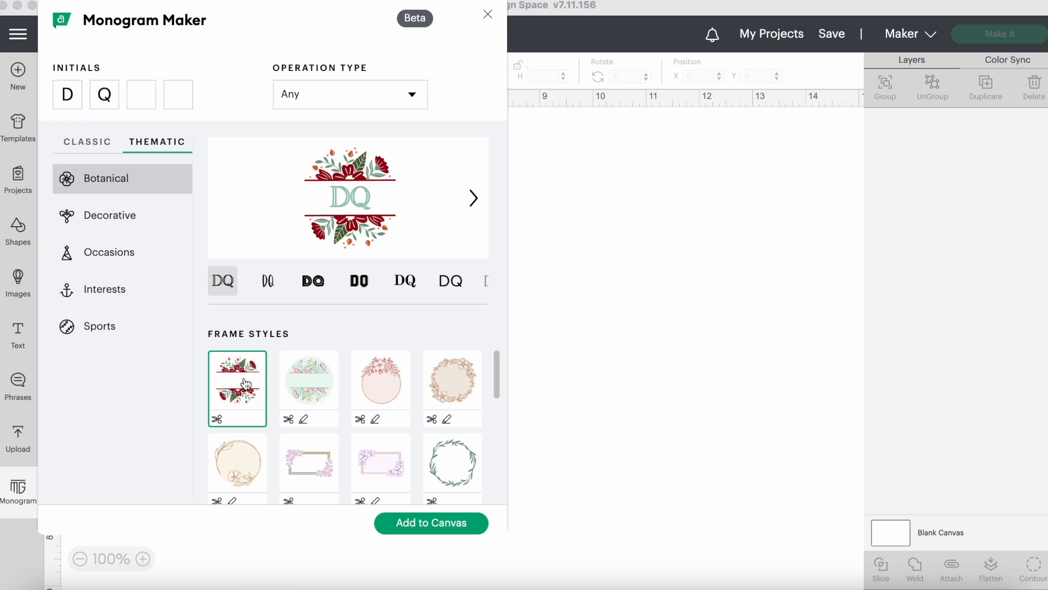
Add the DQ monogram with the Decorative circular arrow frame to the canvas
click(124, 215)
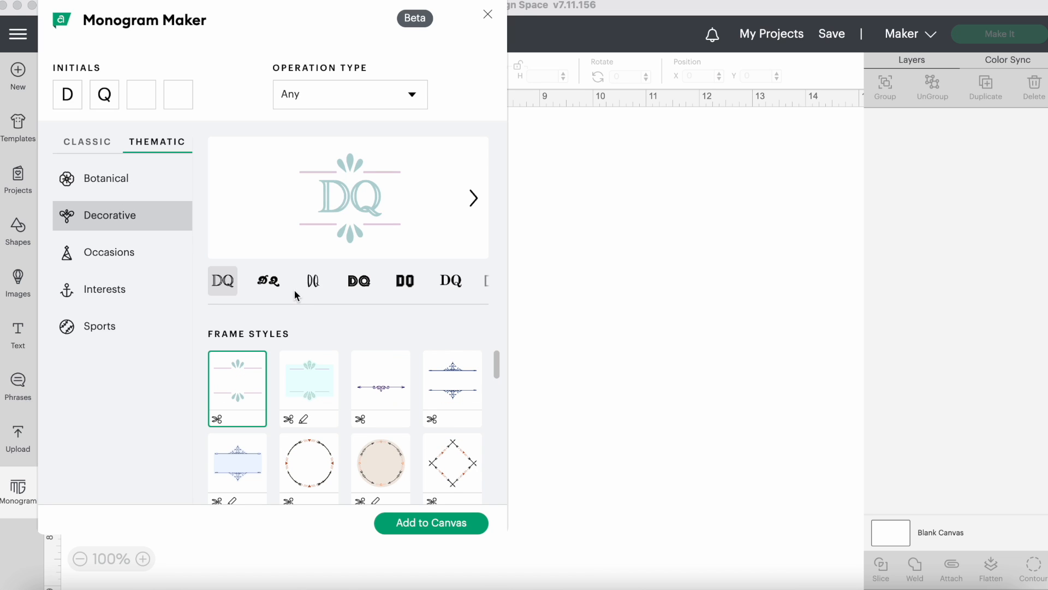
click(305, 458)
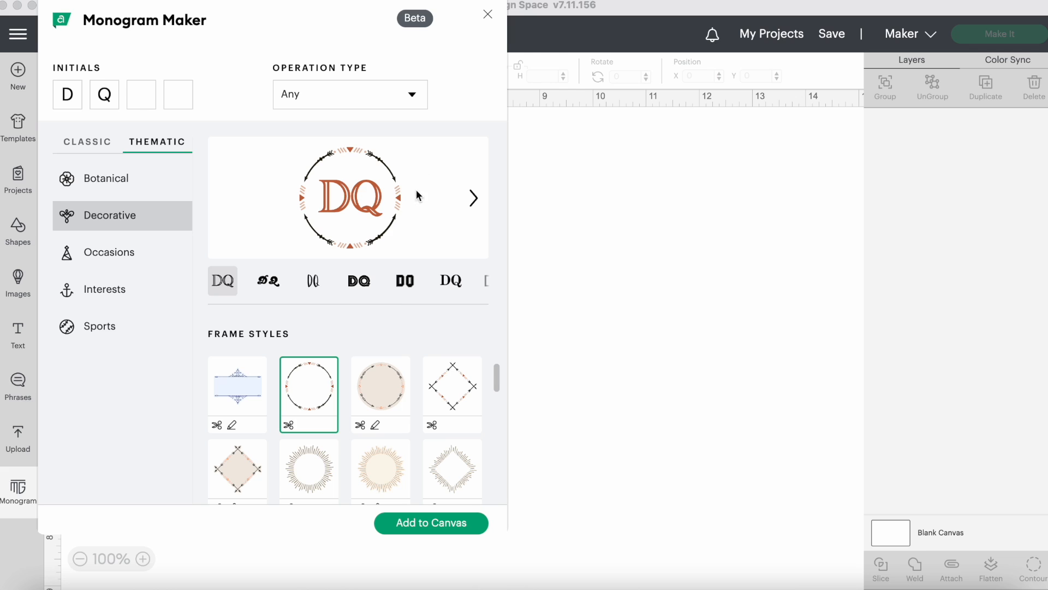
click(415, 525)
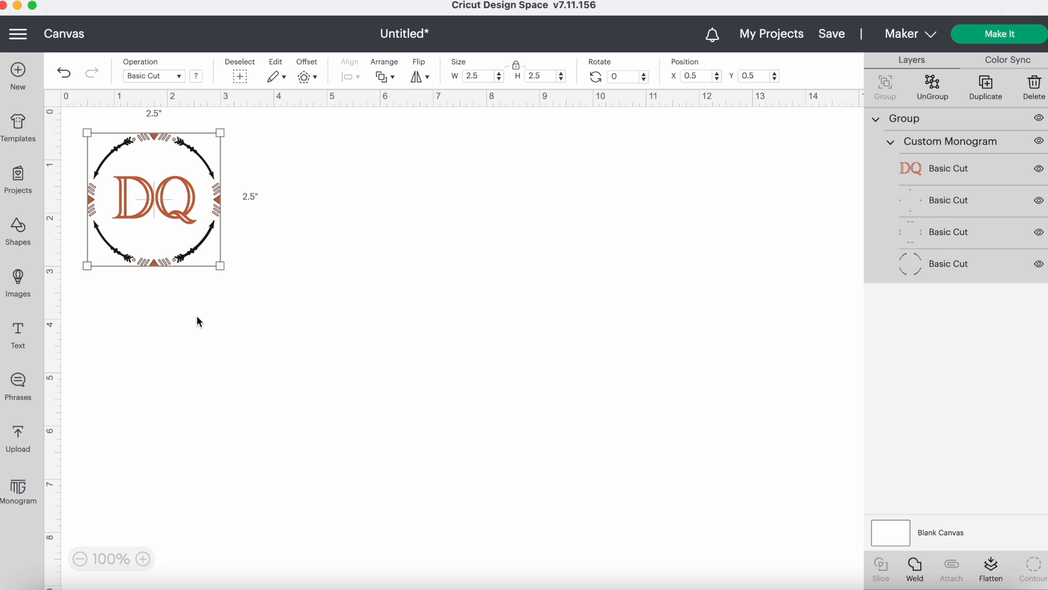
Move the circular arrow-framed DQ monogram around the canvas, and delete it
drag(150, 210, 250, 247)
drag(140, 162, 358, 316)
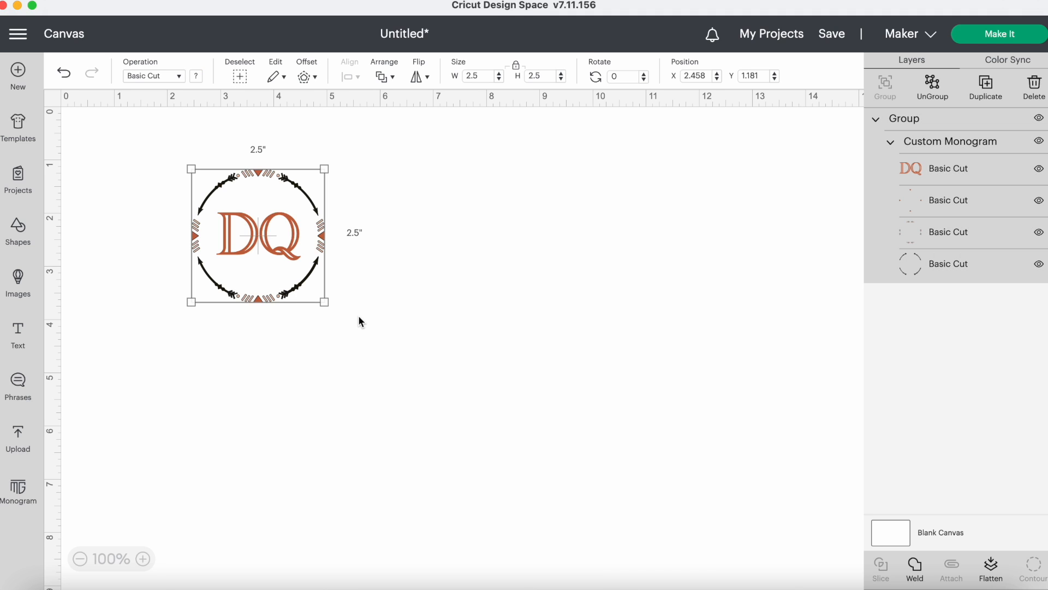
key(Delete)
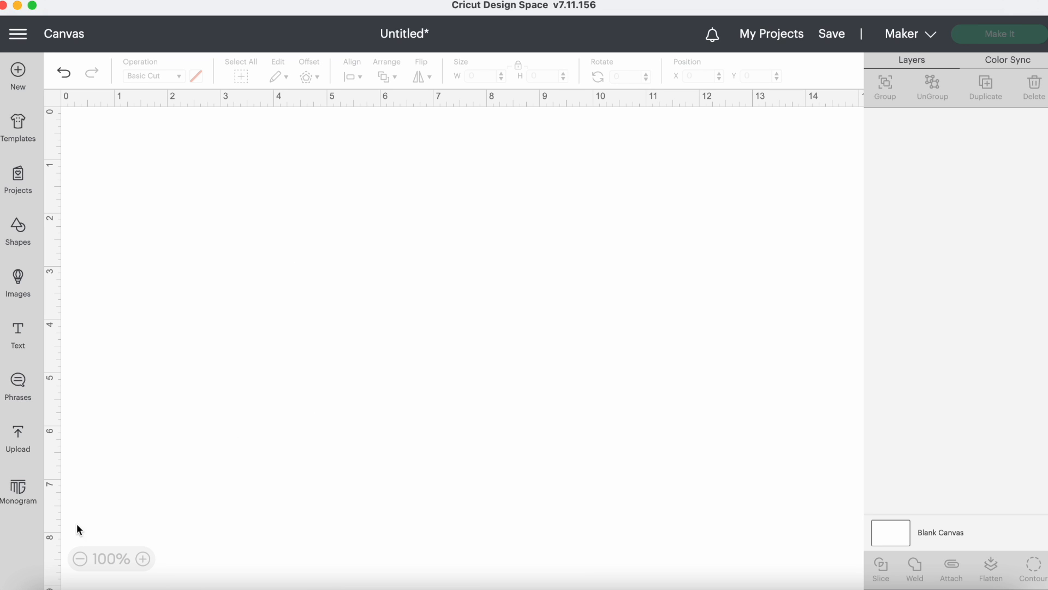
Add an unframed DQ monogram in the ornate black Handwritten text style with scrollwork to the canvas
click(22, 494)
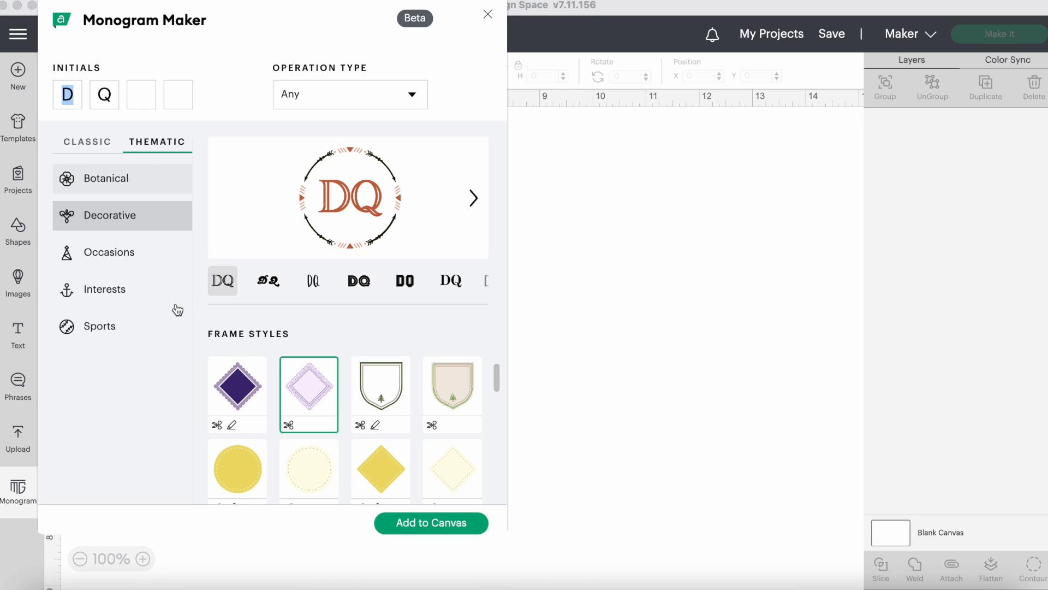
click(69, 144)
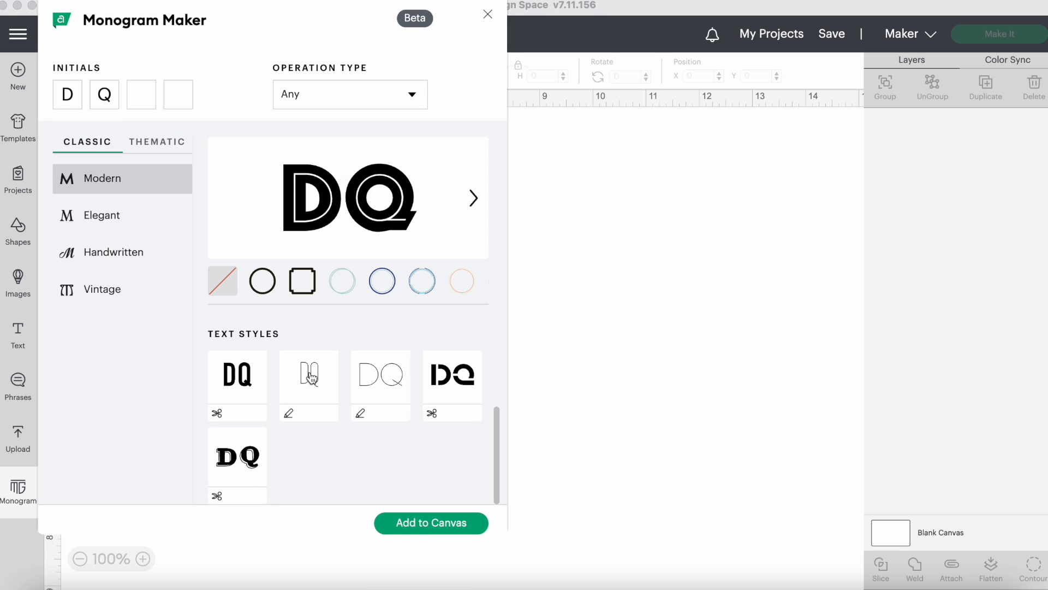
scroll(311, 377, down, 1)
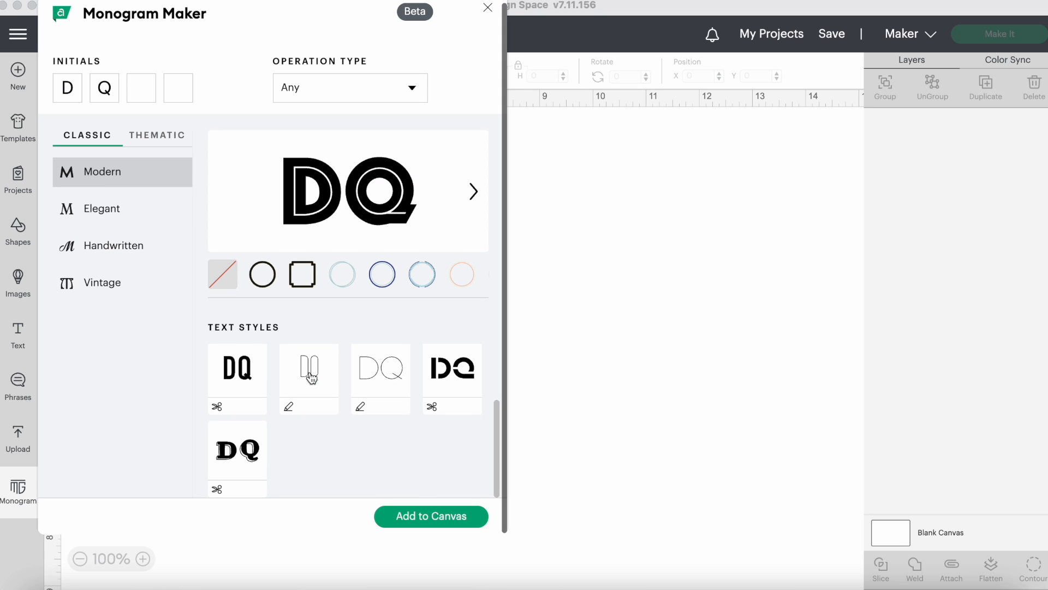
click(137, 250)
scroll(349, 388, down, 2)
click(320, 447)
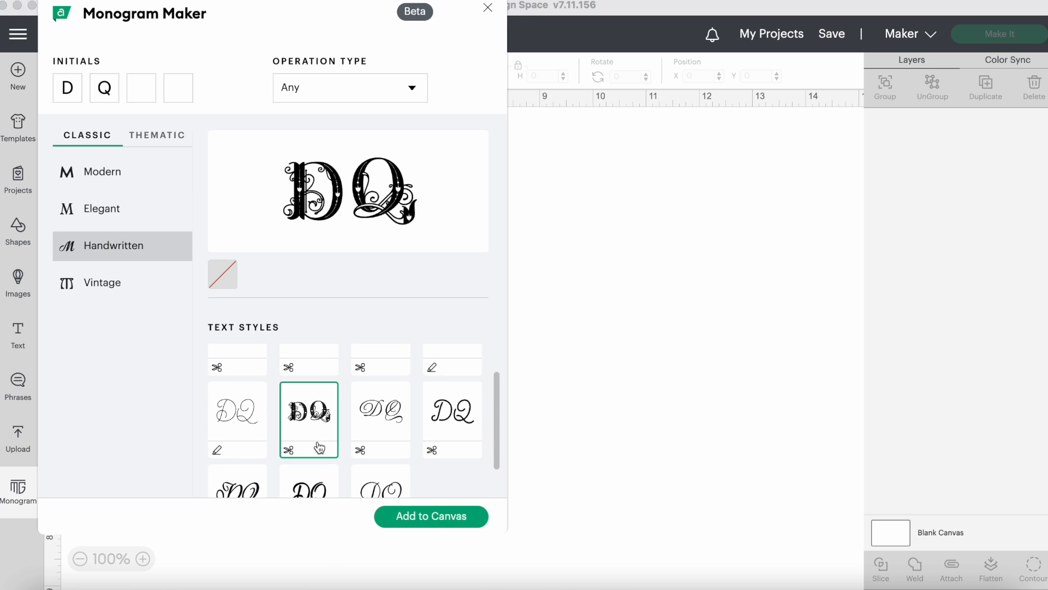
scroll(319, 436, down, 1)
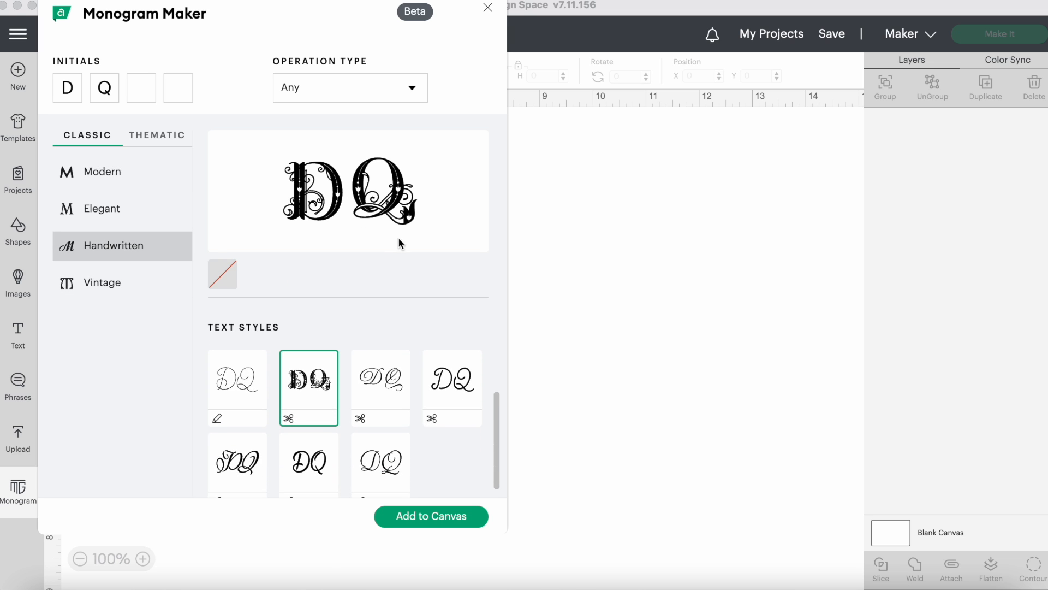
click(431, 517)
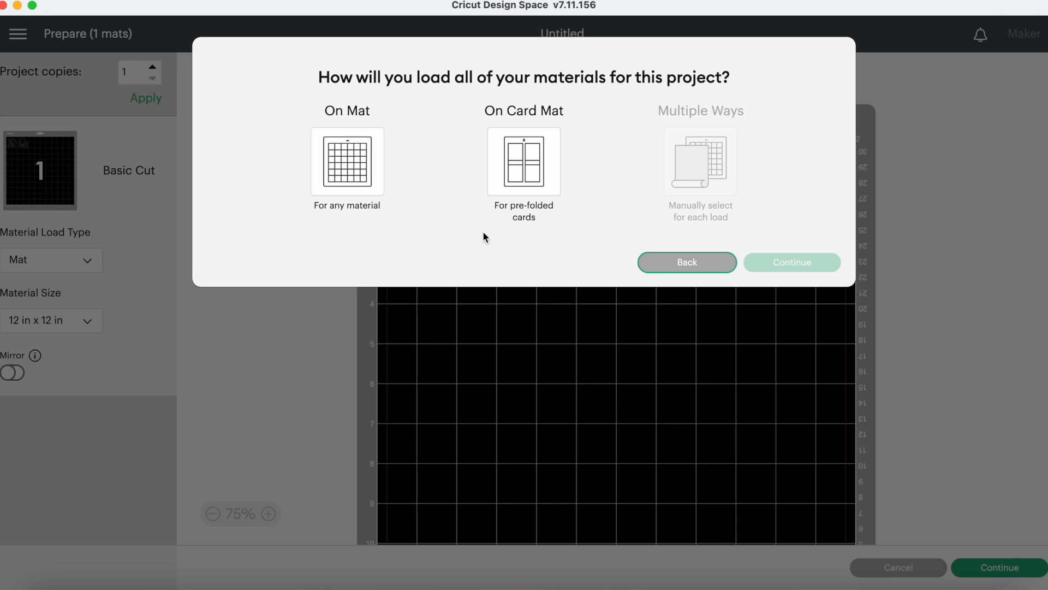
Prepare the monogram on a 12 in x 12 in mat with 8.5 in x 11 in material, and return to the canvas
click(364, 185)
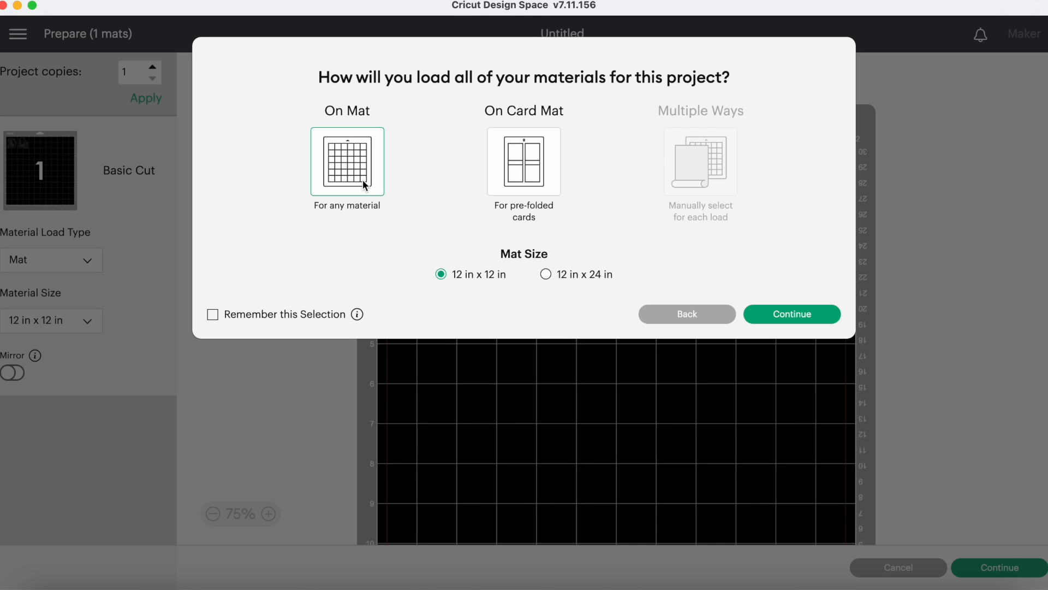
click(803, 311)
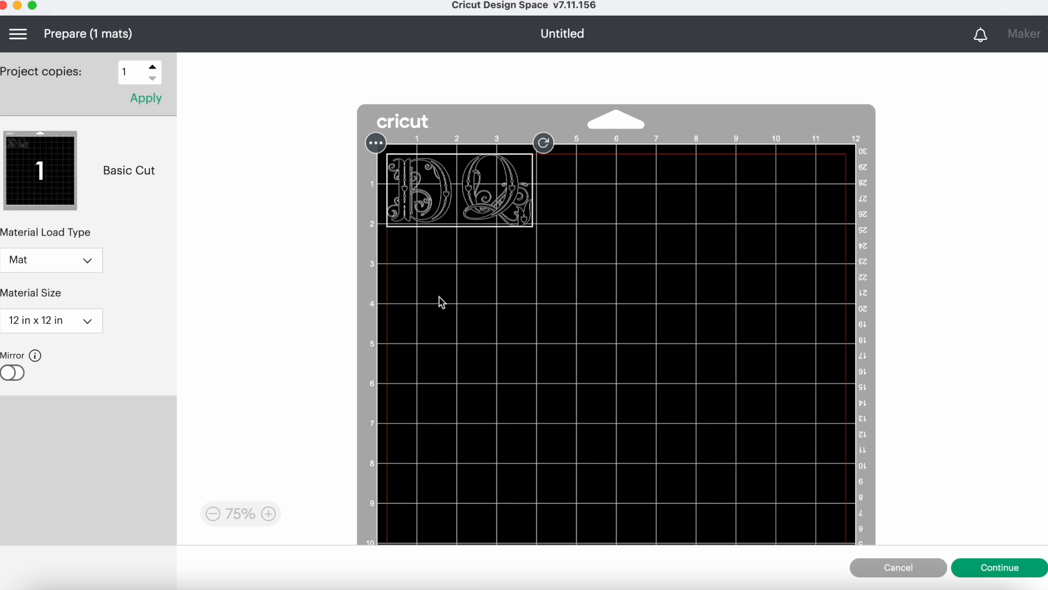
click(73, 324)
click(98, 451)
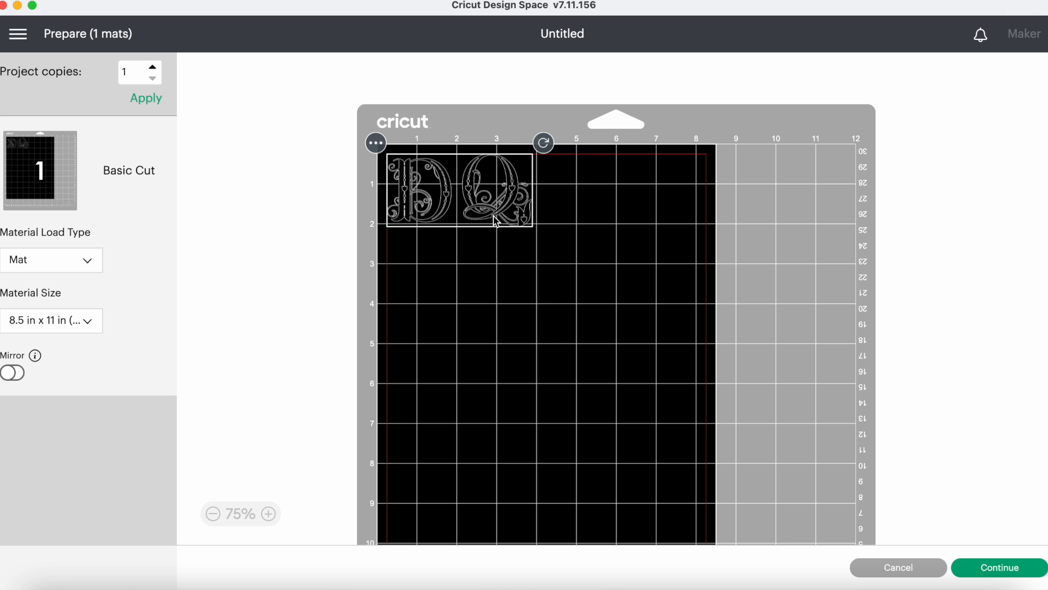
click(920, 566)
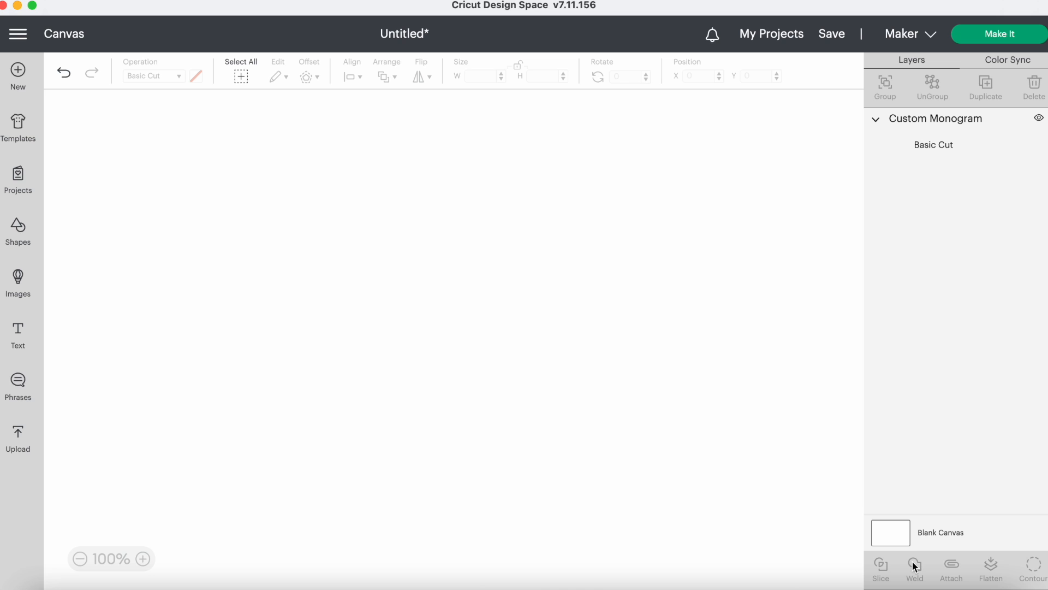
Scale the ornate DQ monogram down proportionally to about 2.5 inches wide
click(268, 235)
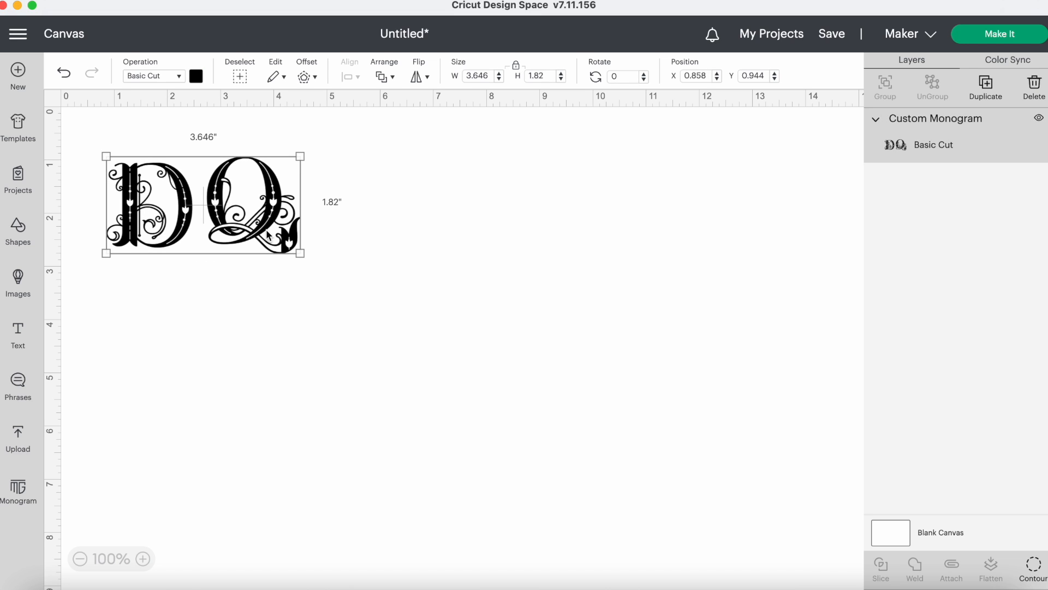
drag(303, 257, 238, 229)
Prepare the resized monogram for cutting on a 12 in x 12 in mat with the material size set to 8.5 in x 11 in
click(986, 40)
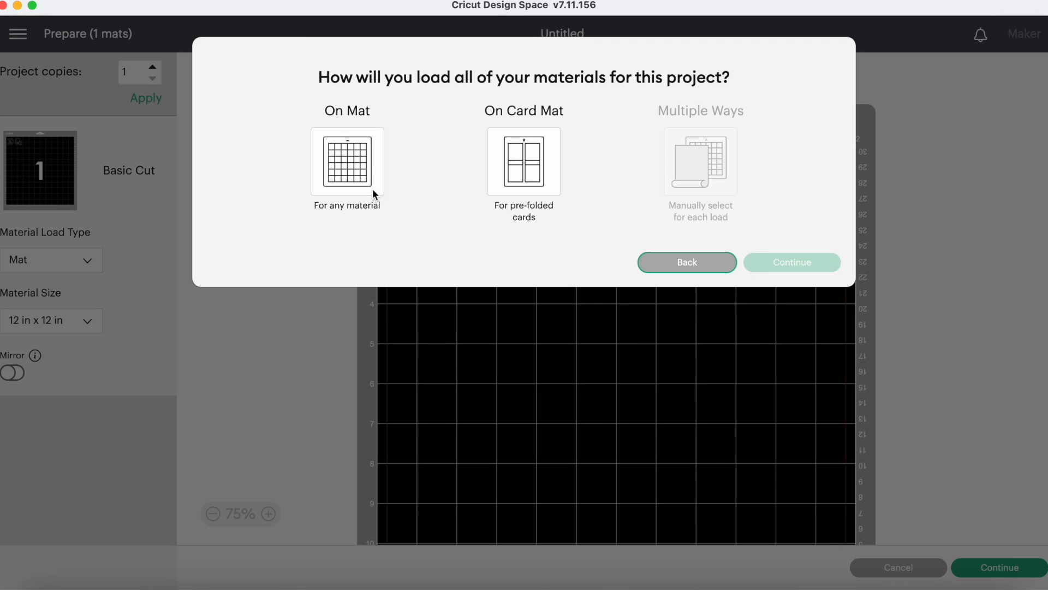
click(370, 186)
click(784, 322)
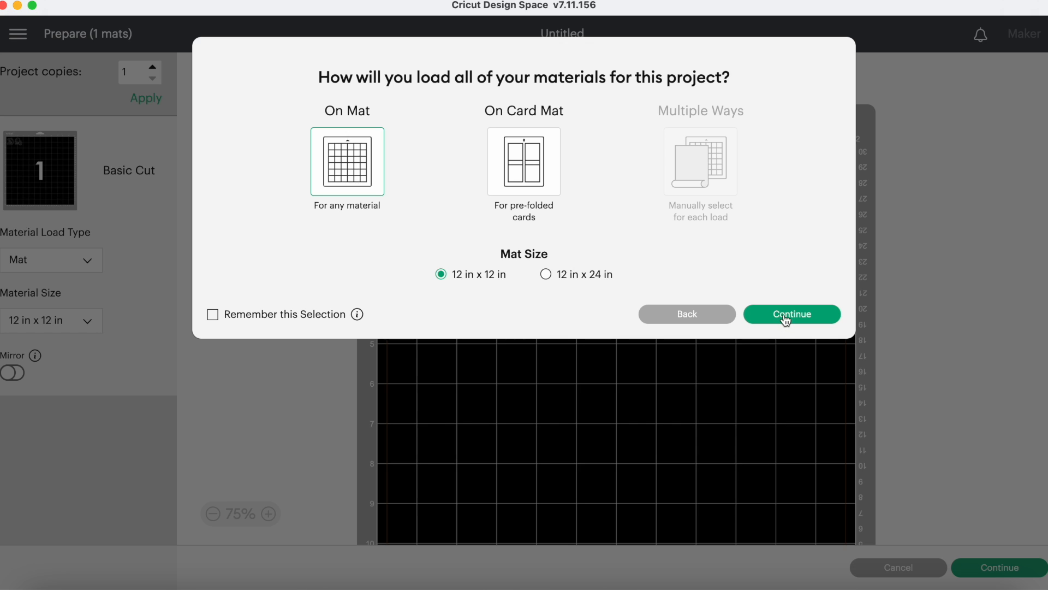
click(79, 331)
click(105, 451)
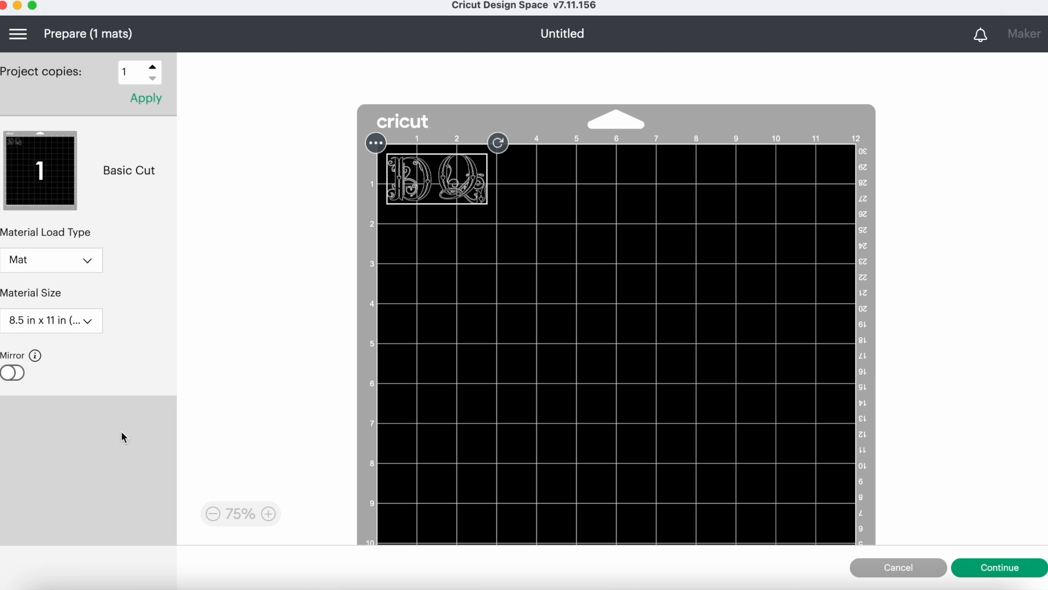